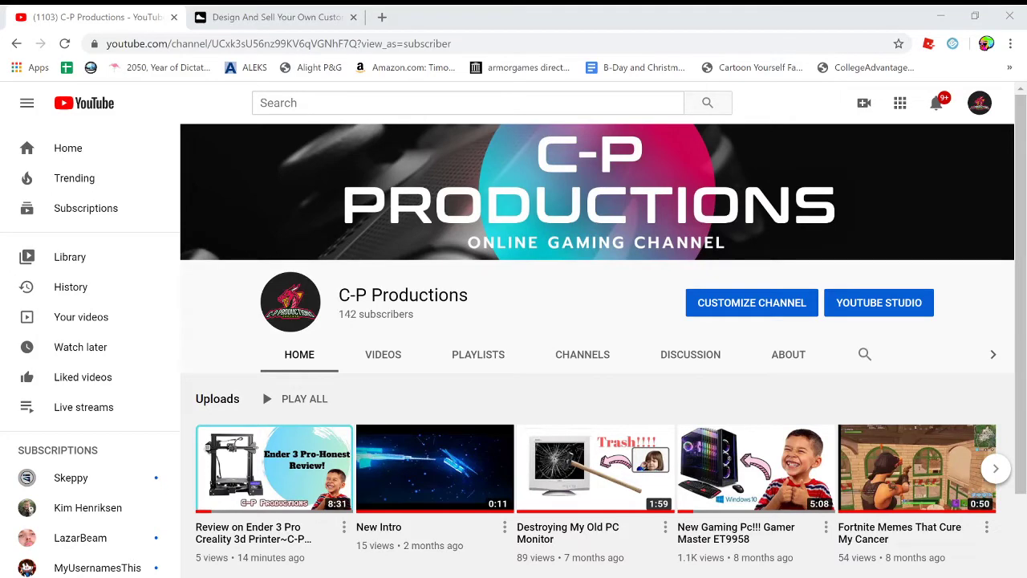
Leave the C-P Productions YouTube page and switch to the AliveShoes home page tab
click(344, 241)
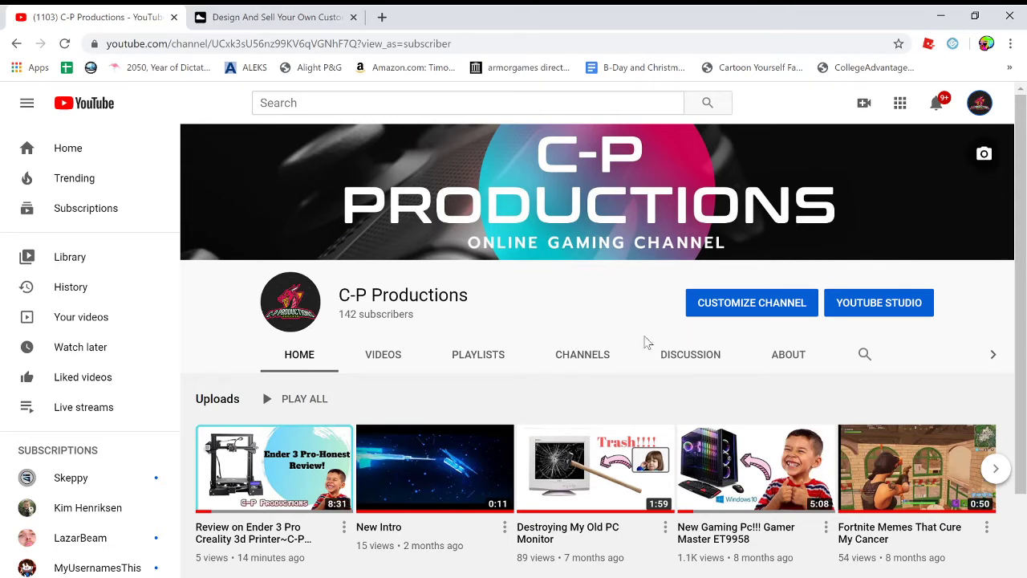
click(258, 14)
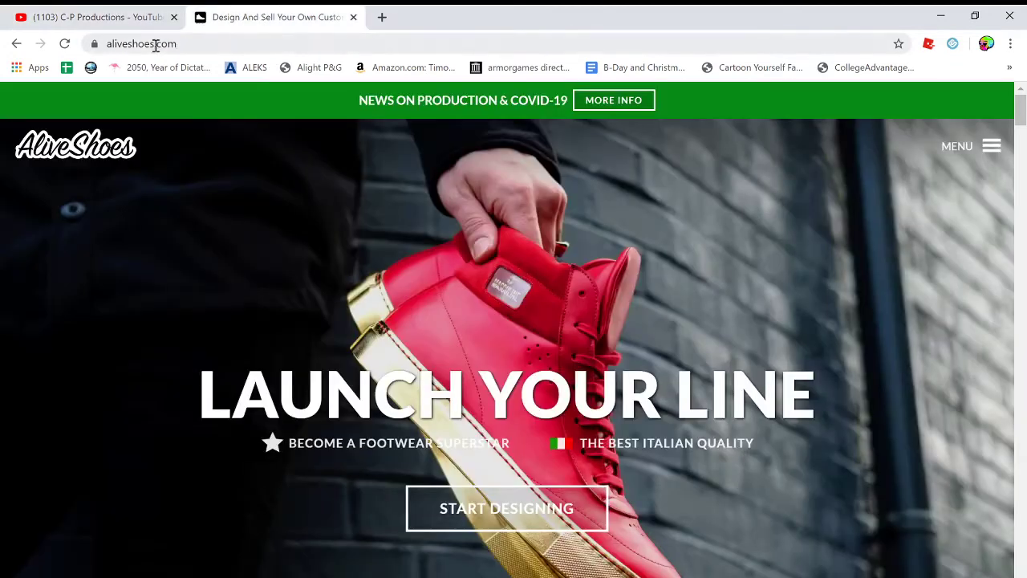
drag(211, 46, 98, 45)
key(End)
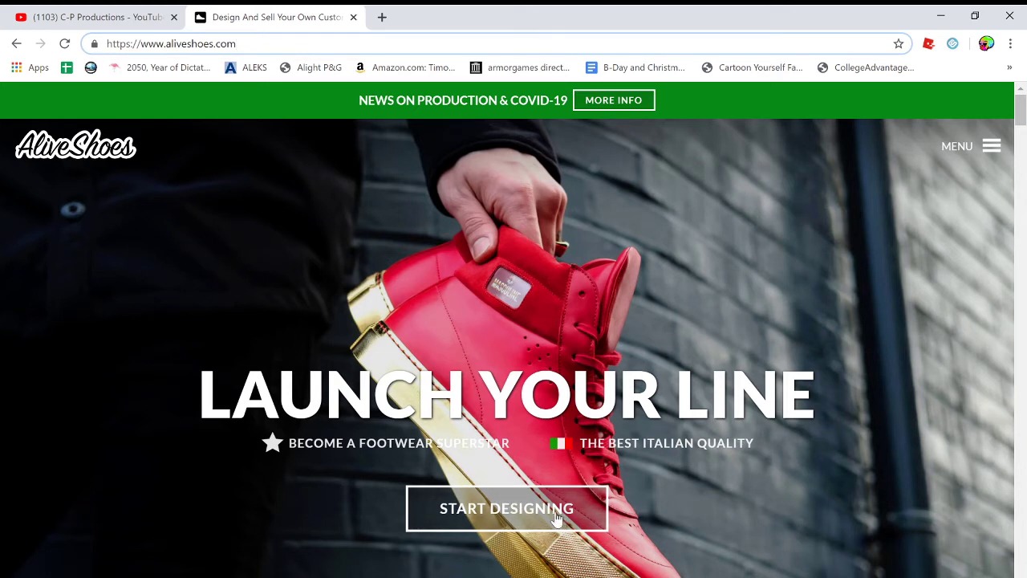
click(478, 309)
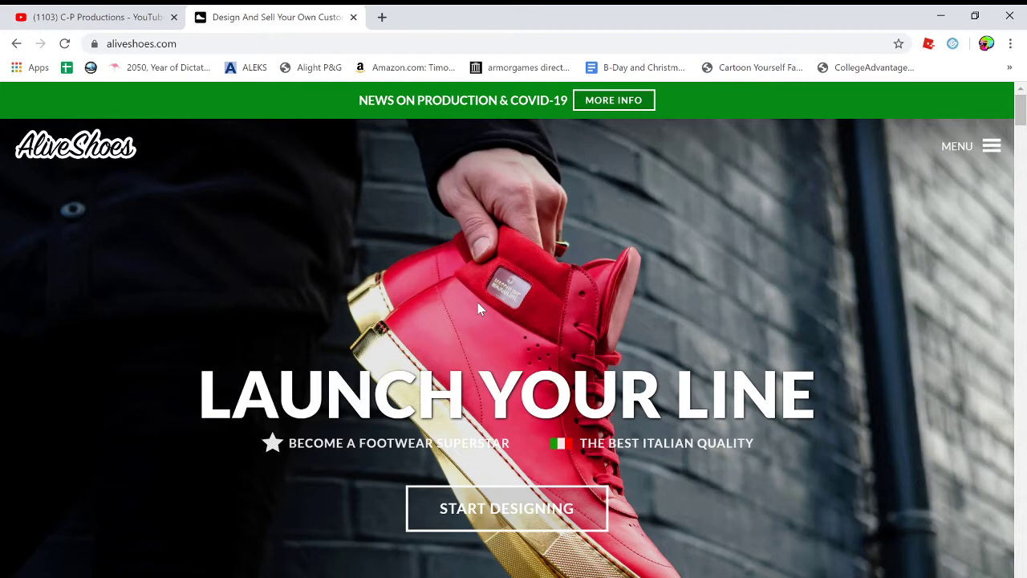
scroll(478, 309, down, 5)
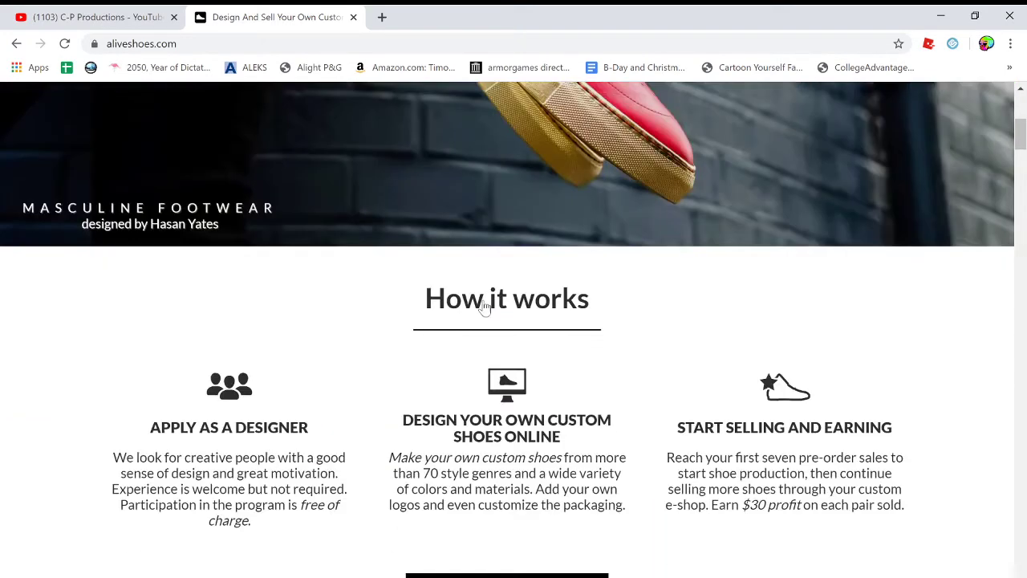
scroll(482, 315, up, 4)
scroll(479, 314, up, 2)
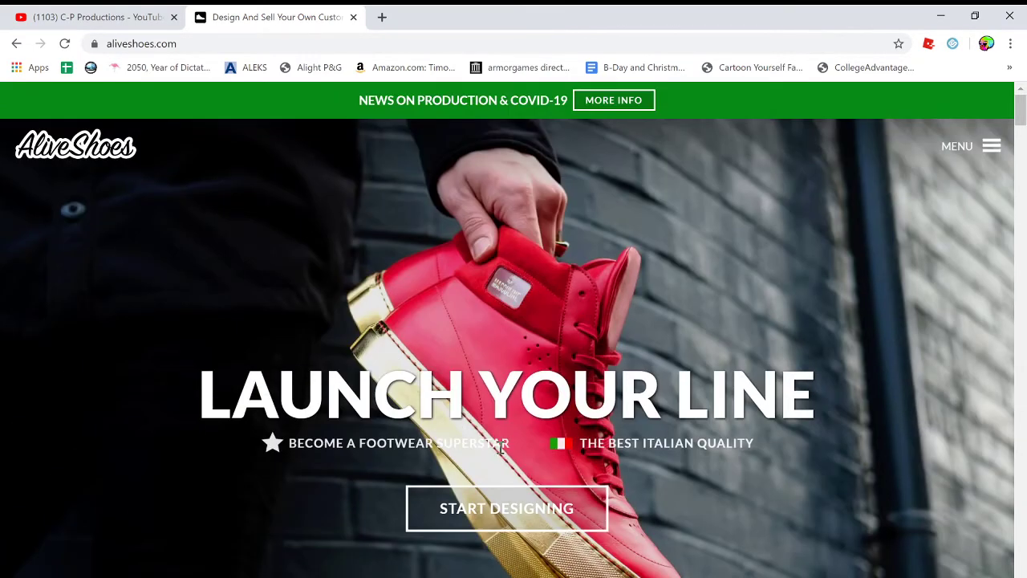
click(1000, 150)
click(986, 142)
scroll(748, 270, down, 12)
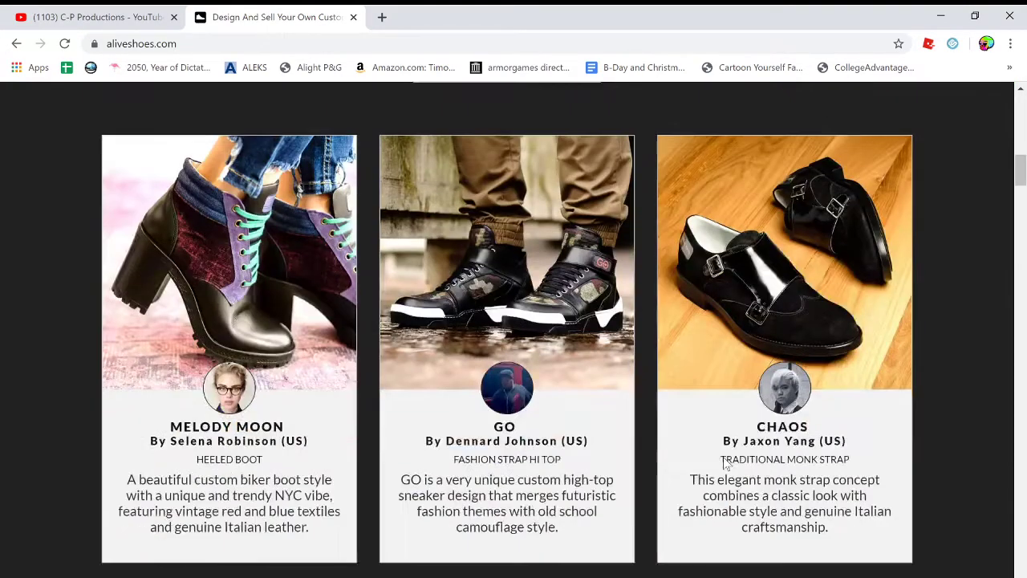
scroll(725, 463, up, 6)
scroll(747, 361, up, 6)
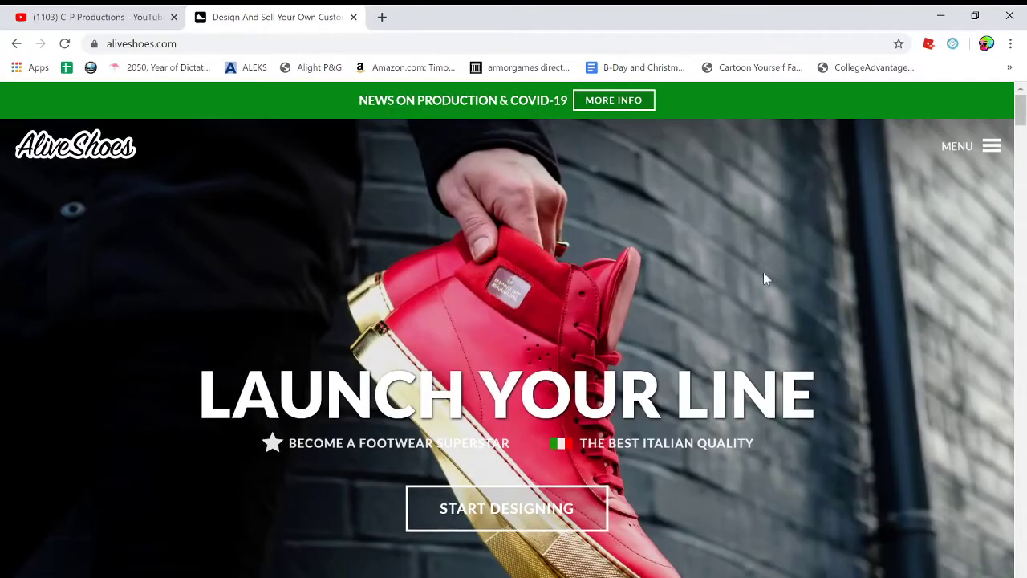
Start a new design for your own brand in the Urban and Street style
click(573, 521)
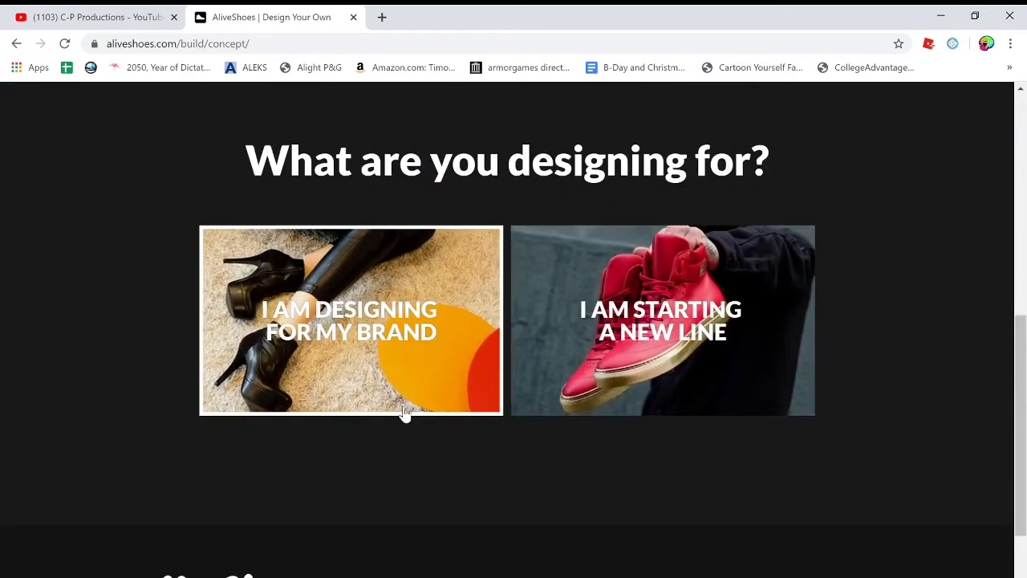
click(397, 347)
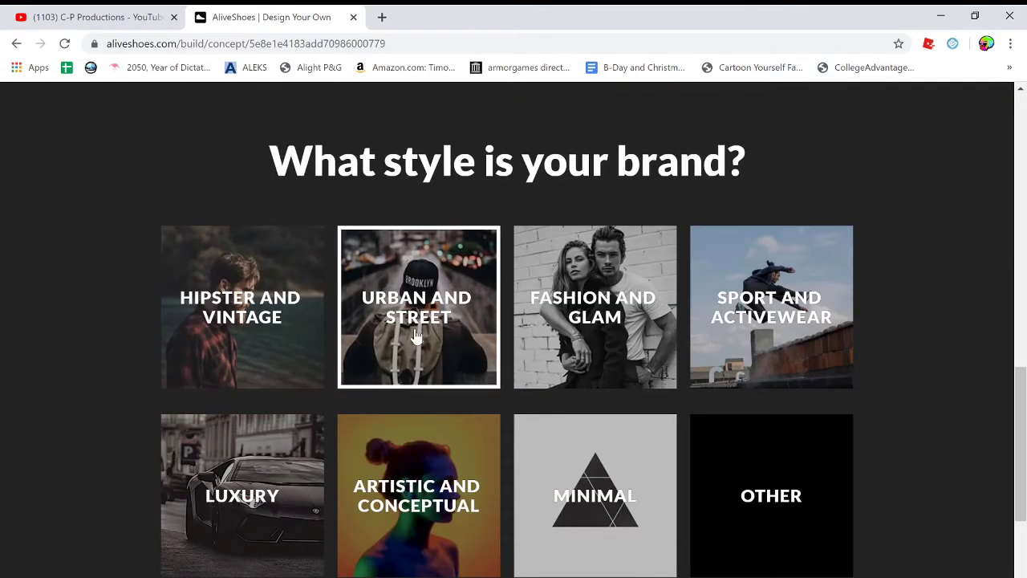
click(416, 335)
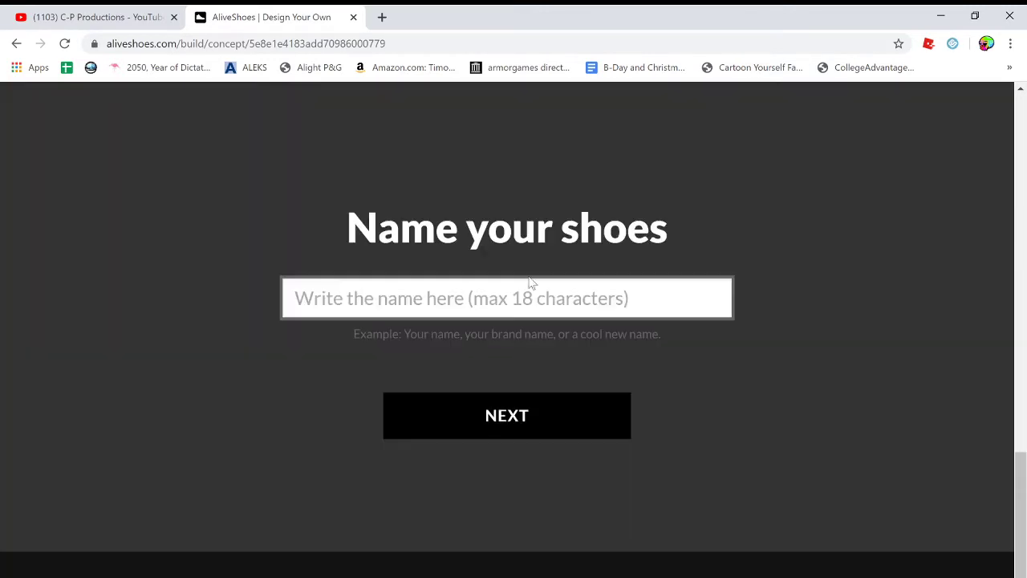
Name the brand YT after 'Youtube Shoes' is rejected, and describe it as 'blah blah blah'
click(533, 294)
text(Youtu)
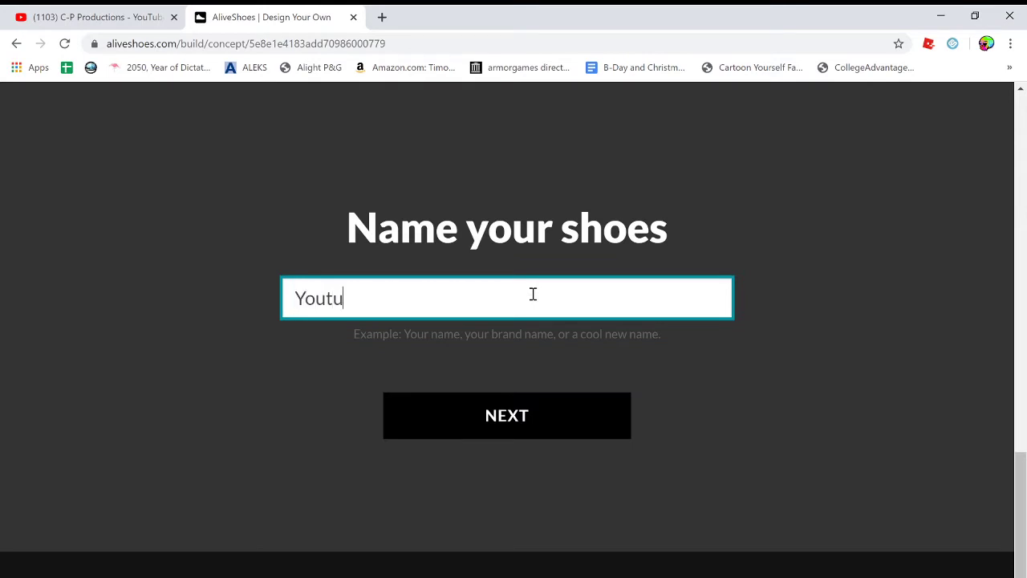
text(be Shoes)
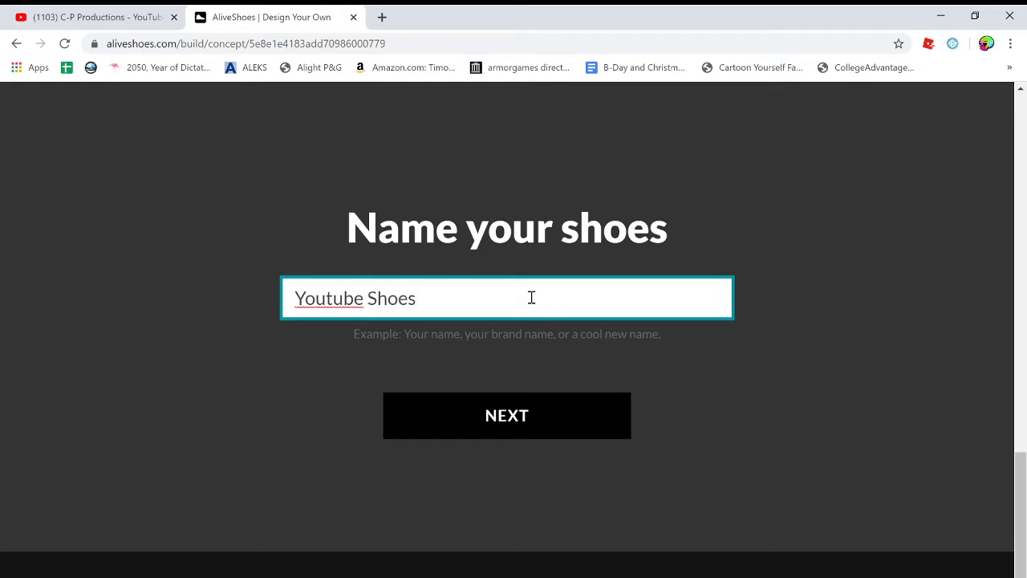
click(477, 414)
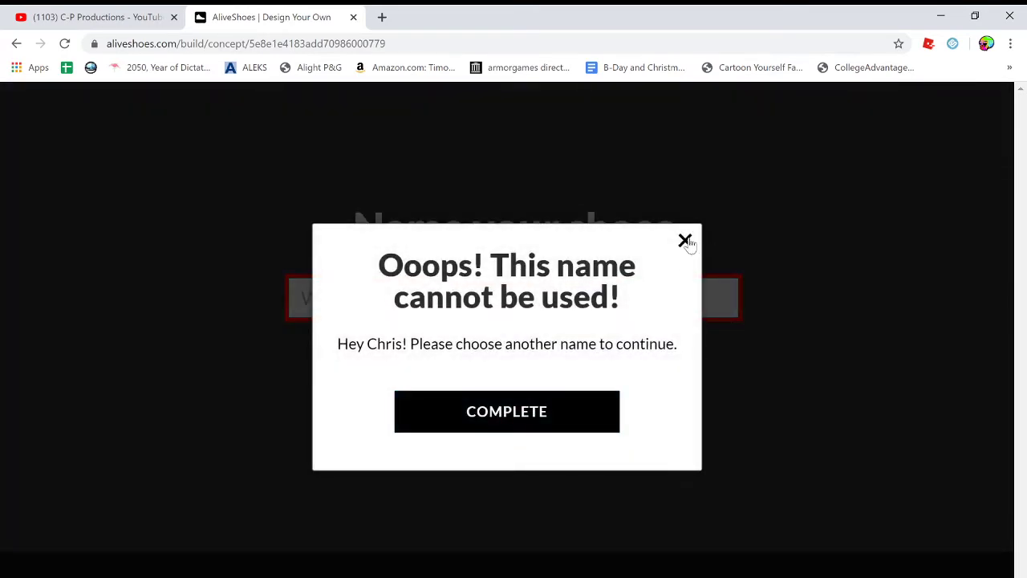
click(685, 241)
click(526, 298)
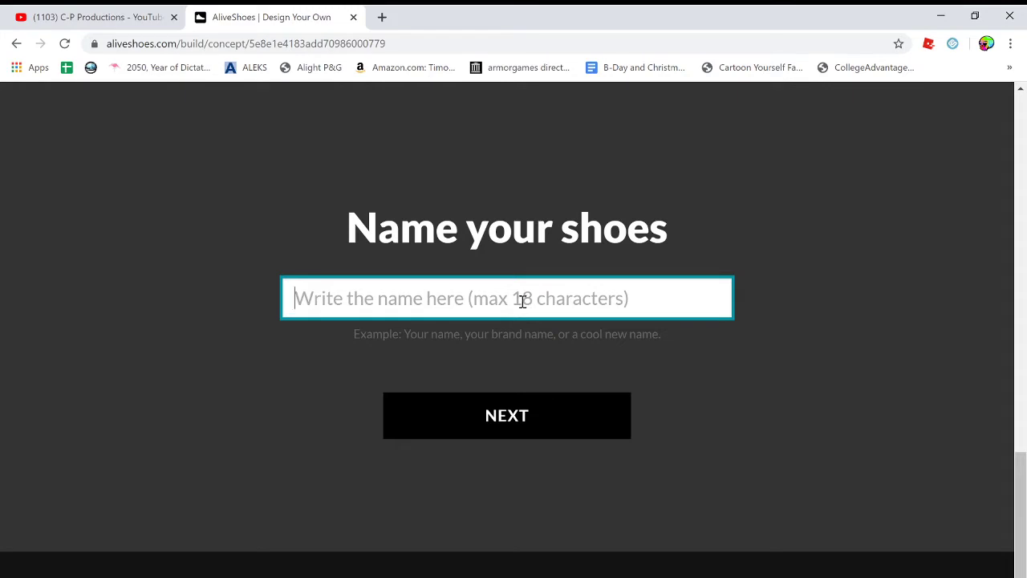
text(YT)
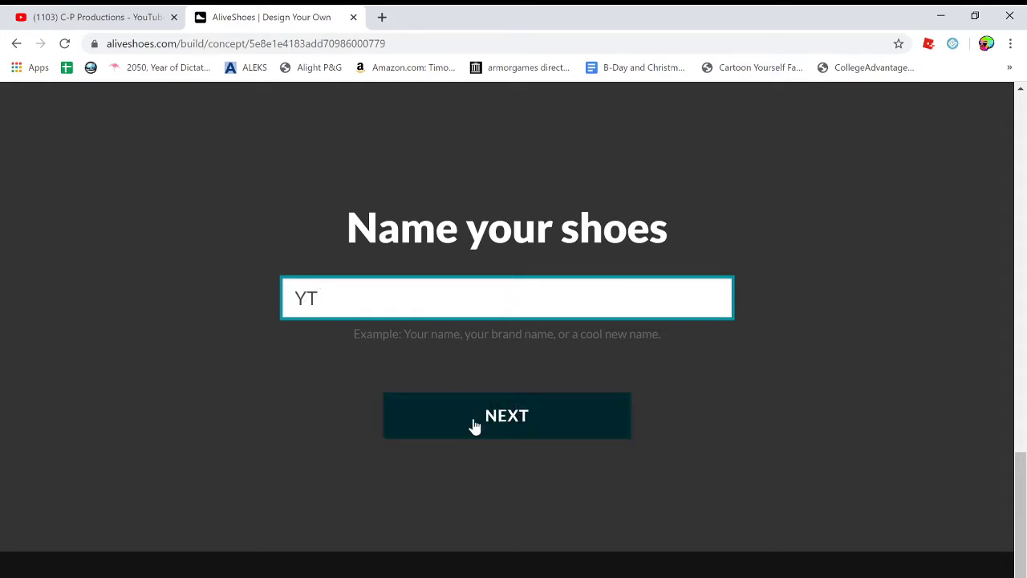
click(474, 424)
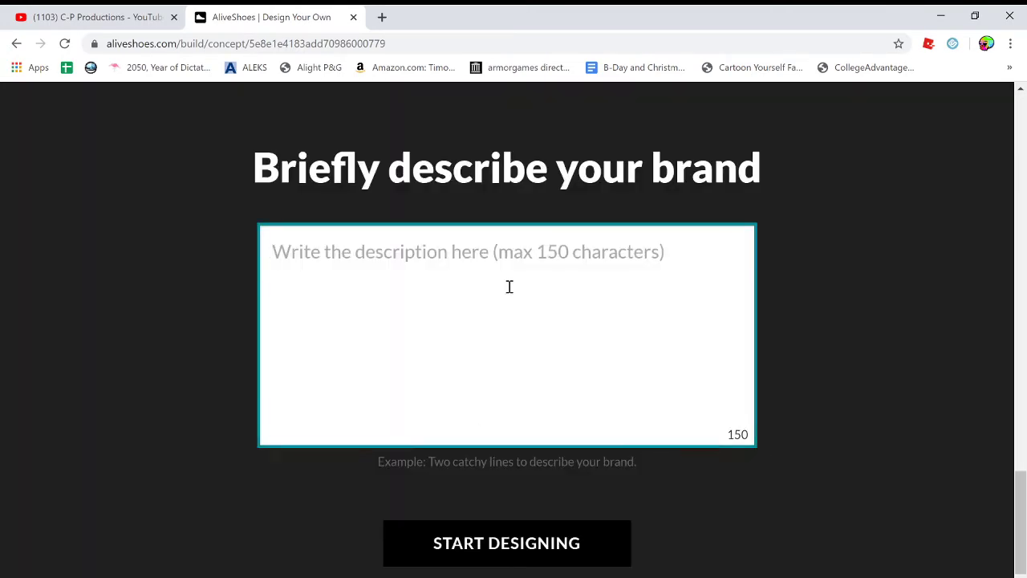
text(blah)
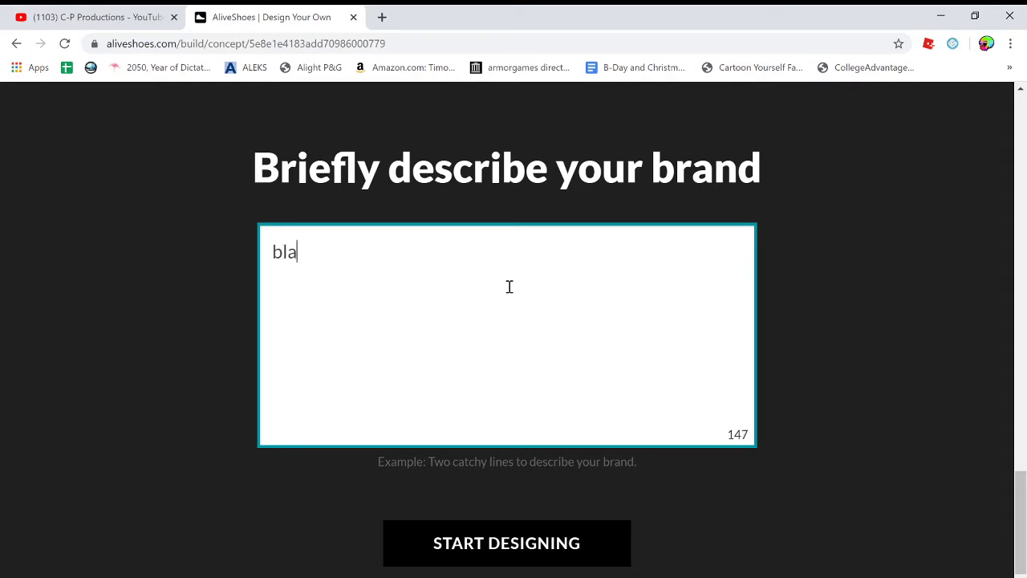
text( blah blah)
click(432, 558)
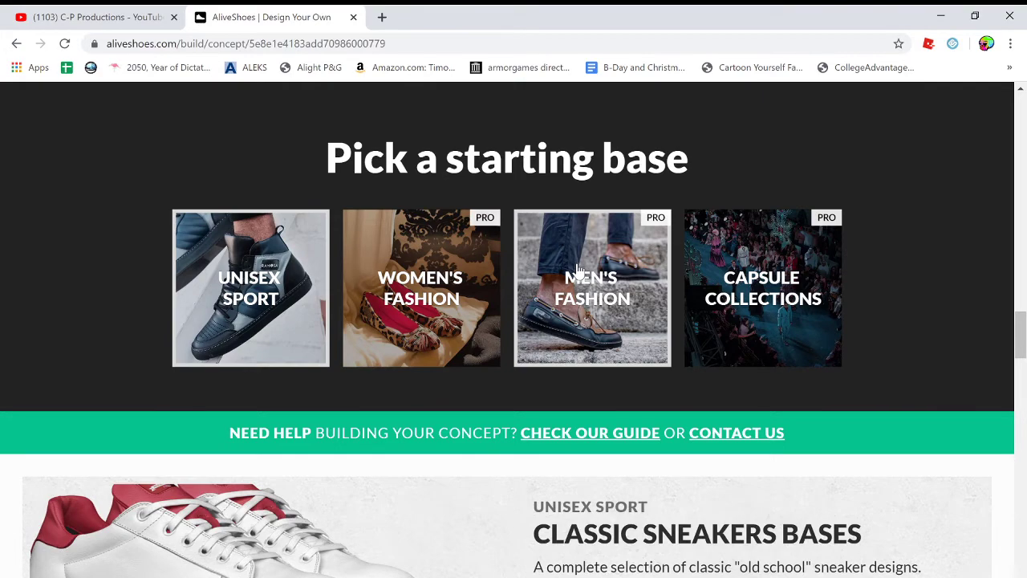
Scroll the shoe-base catalogue down to the C models, then back up to the A001–A008 row
scroll(577, 268, down, 5)
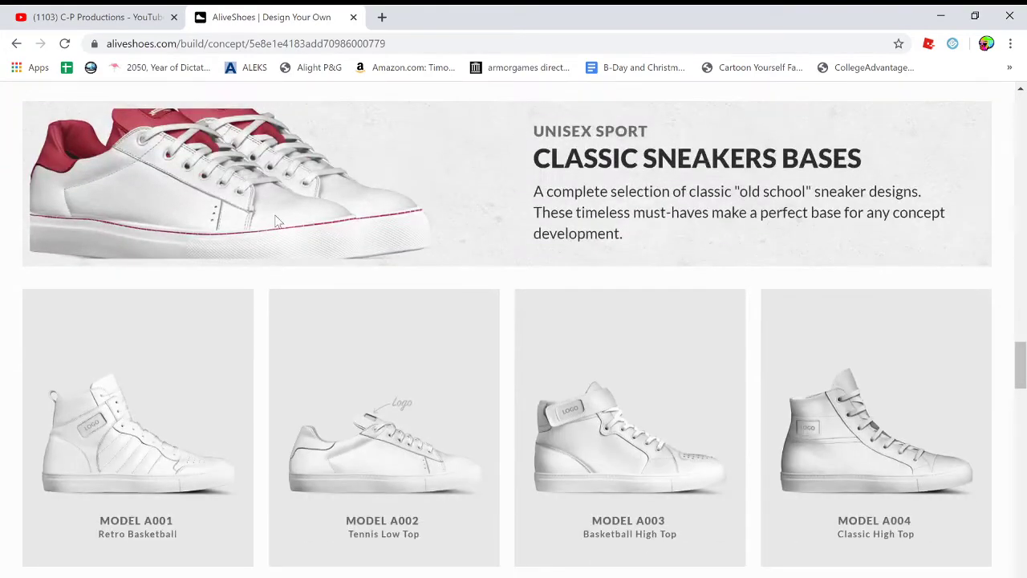
scroll(282, 217, down, 8)
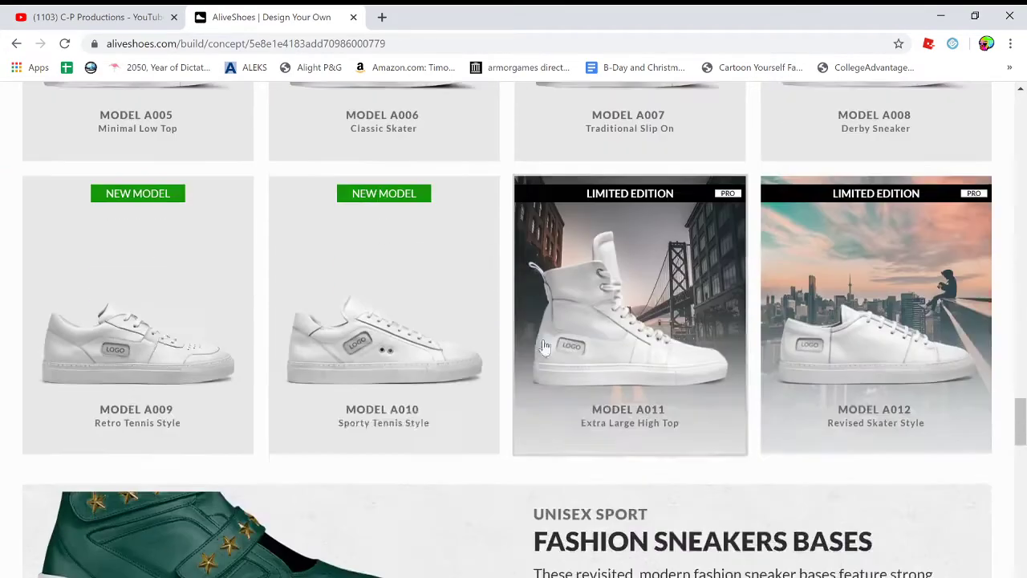
scroll(473, 321, down, 20)
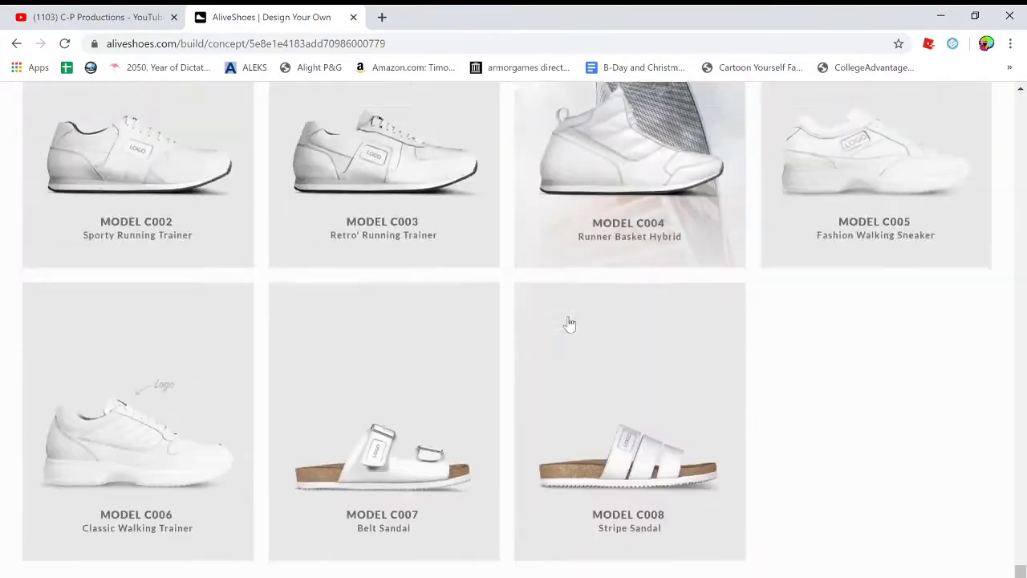
scroll(749, 328, up, 12)
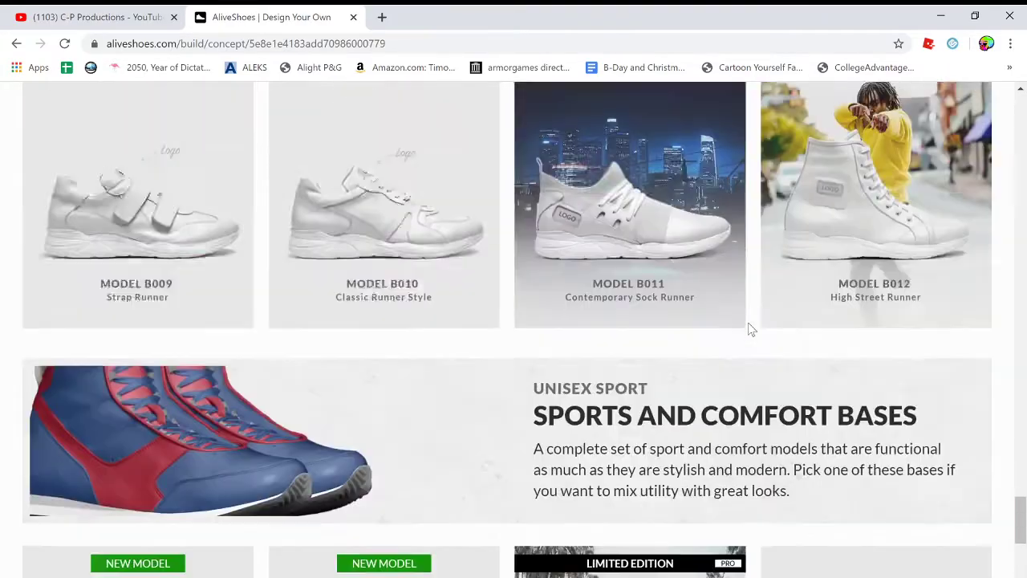
scroll(749, 328, up, 9)
scroll(966, 397, down, 4)
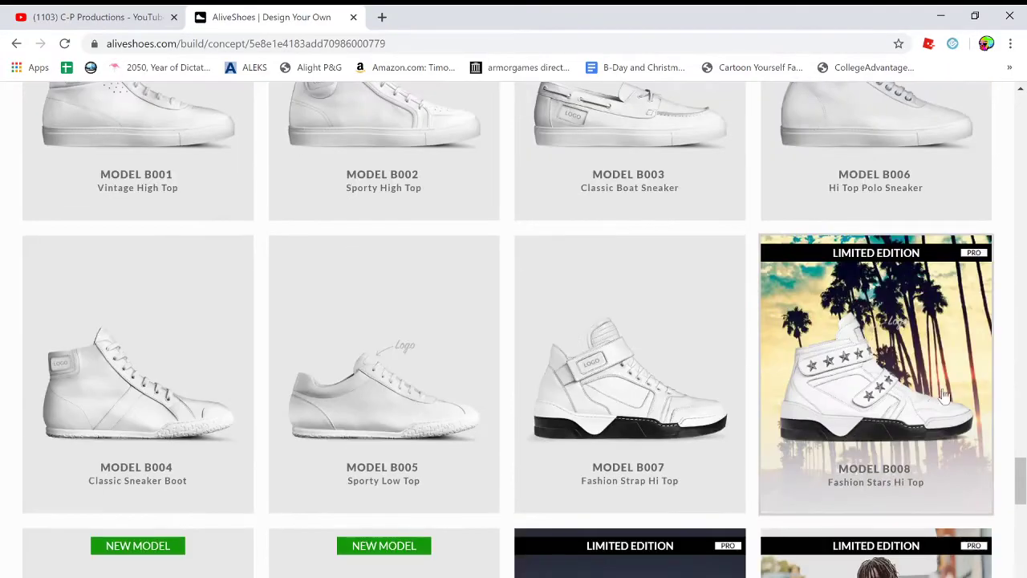
scroll(585, 359, up, 4)
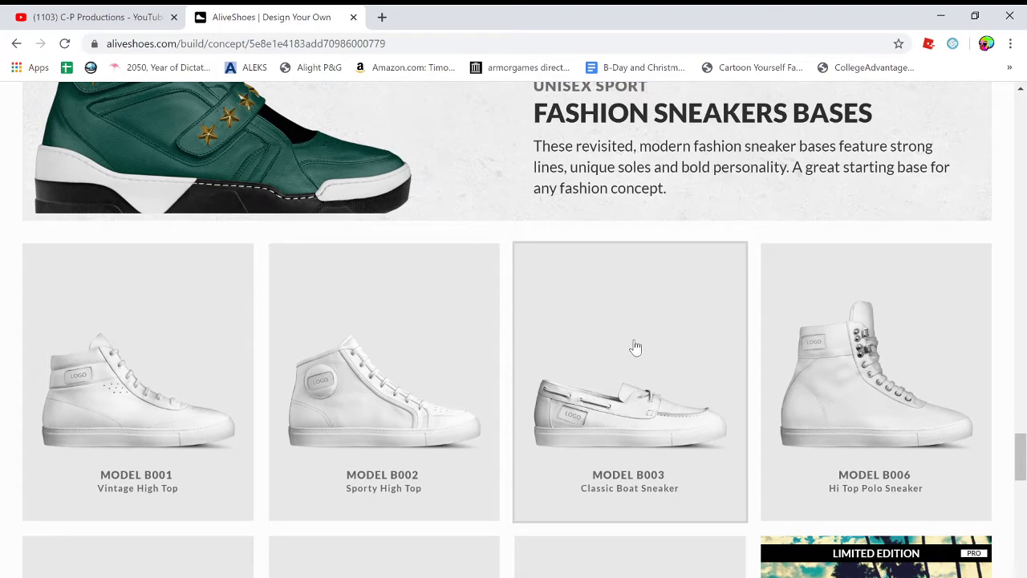
scroll(717, 289, down, 4)
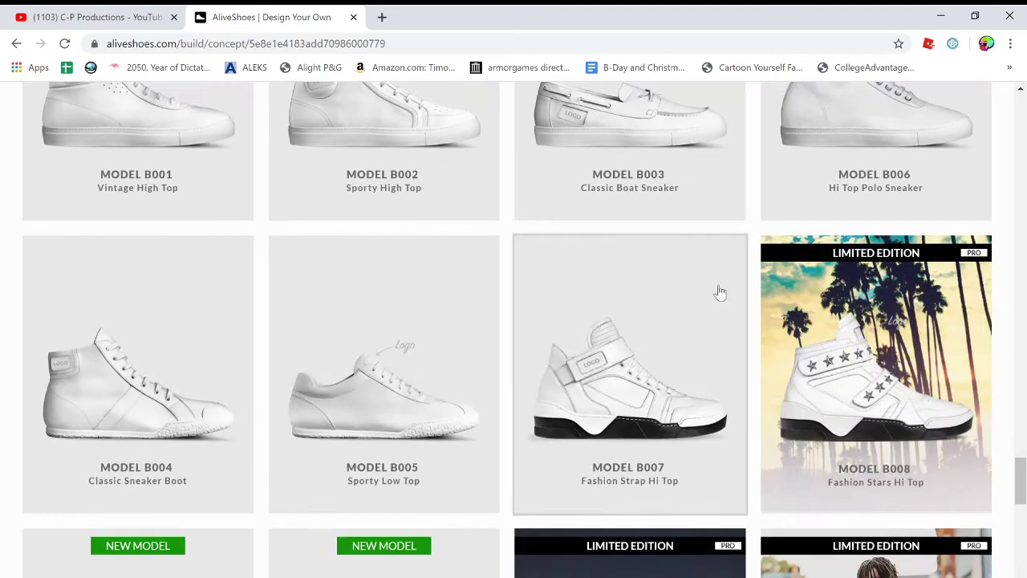
scroll(719, 292, down, 10)
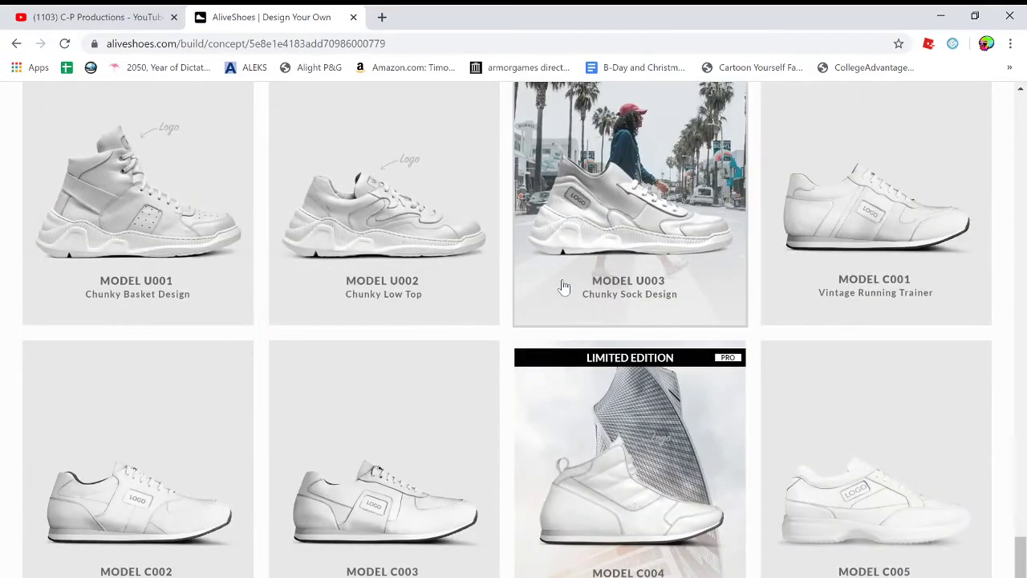
scroll(564, 286, down, 6)
scroll(564, 287, up, 16)
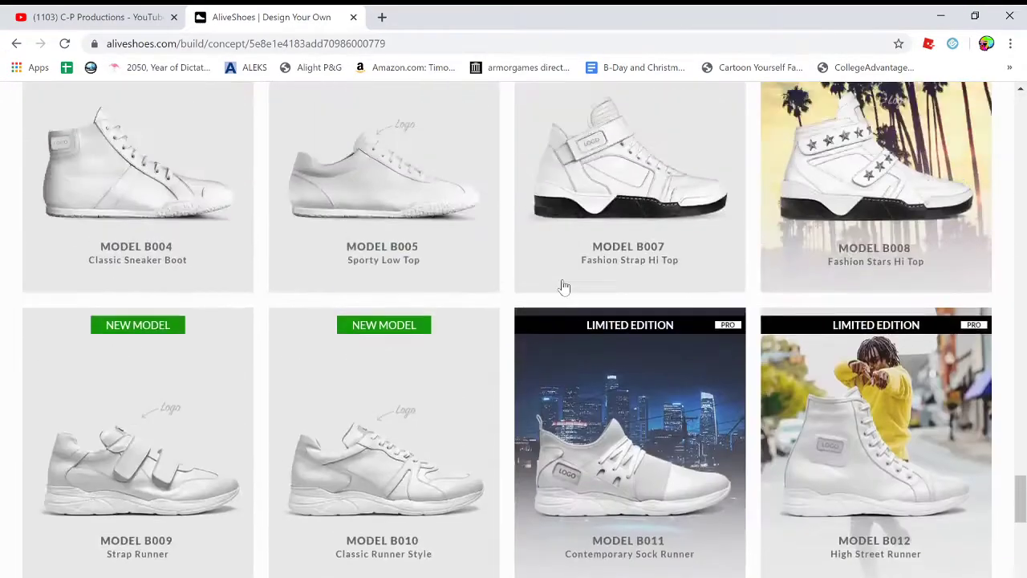
scroll(564, 287, up, 13)
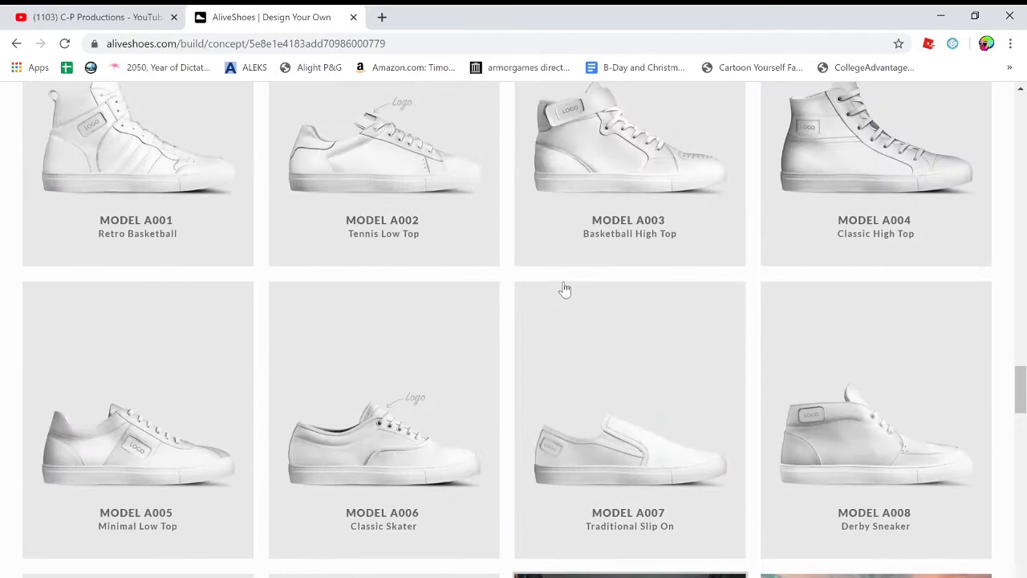
Open Model A007 Traditional Slip-On ($159), look through its photos, and start designing it
click(600, 379)
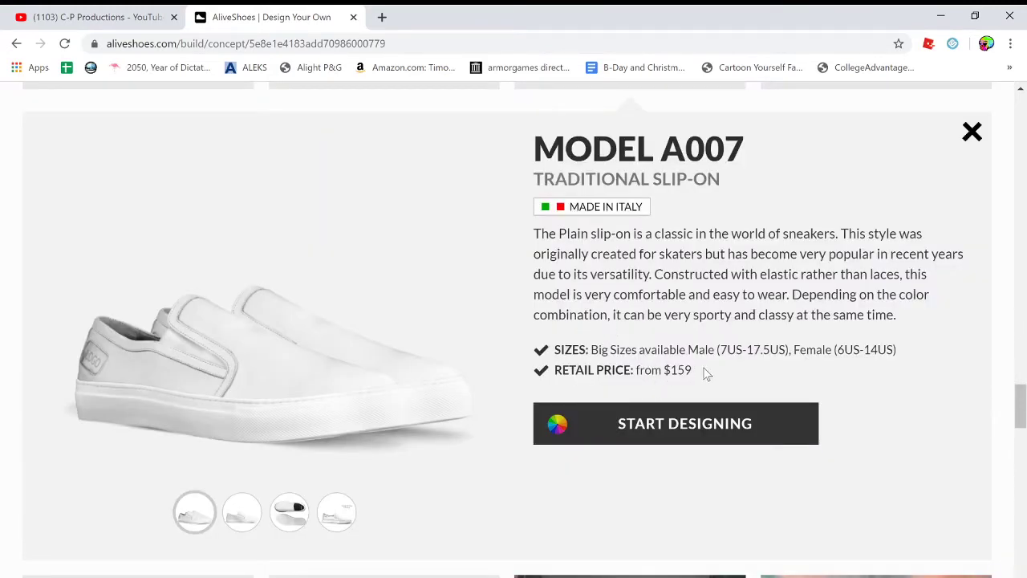
drag(704, 372, 663, 373)
click(741, 376)
click(241, 511)
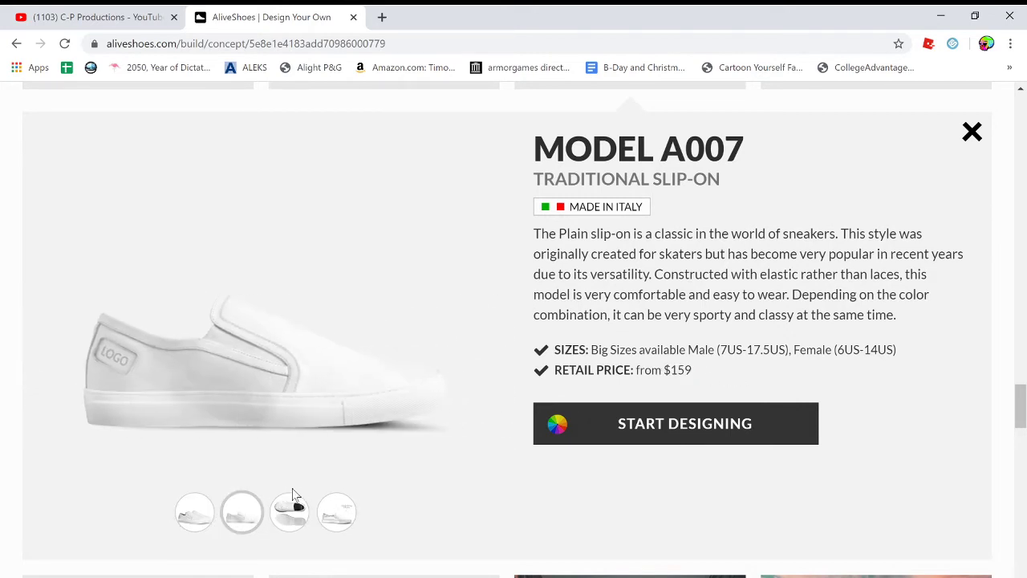
click(291, 506)
click(337, 511)
click(195, 511)
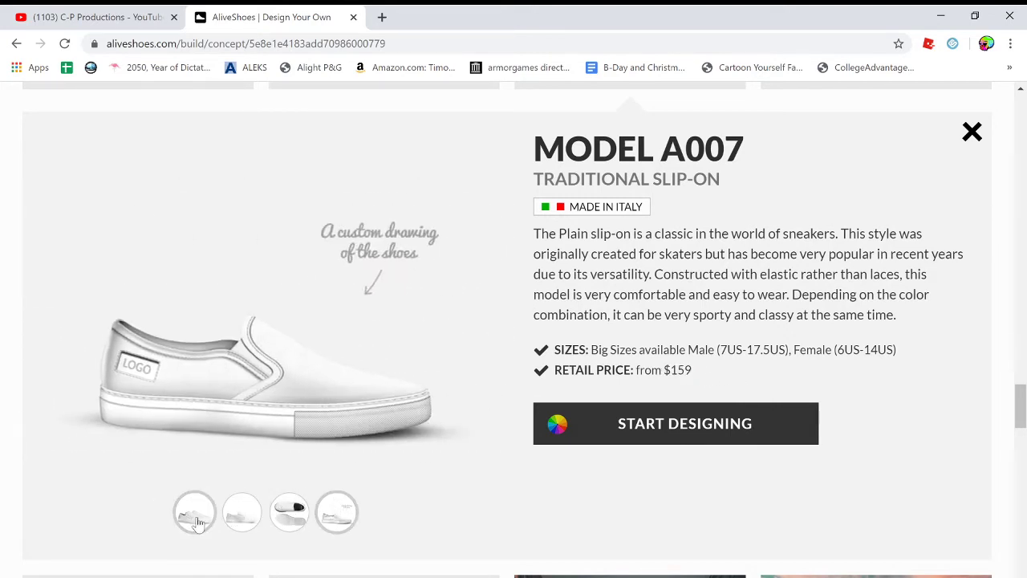
click(670, 424)
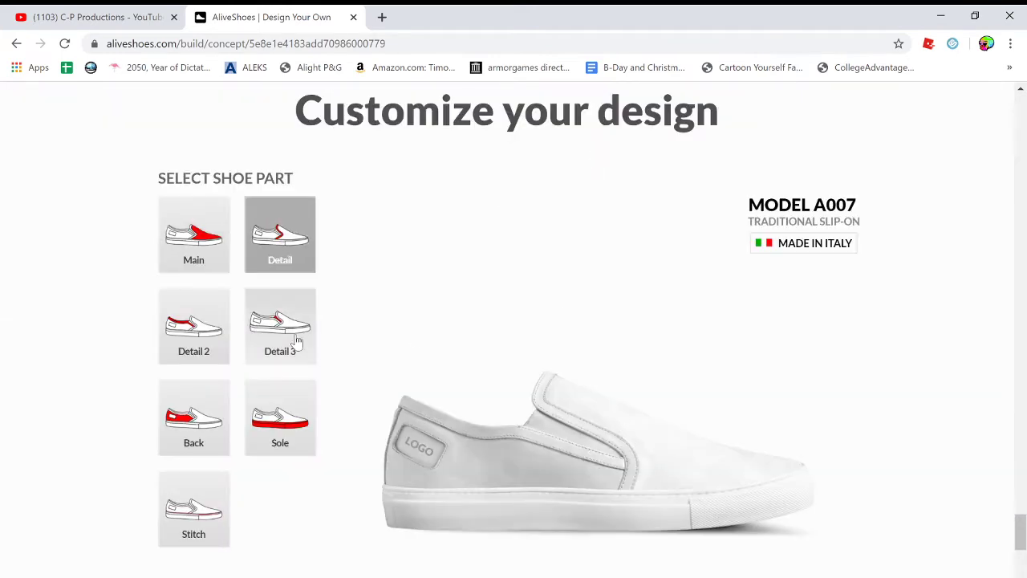
Give the slip-on black Detail and Detail 2 trims and an orange Detail 3 inner panel
click(170, 261)
scroll(321, 337, down, 2)
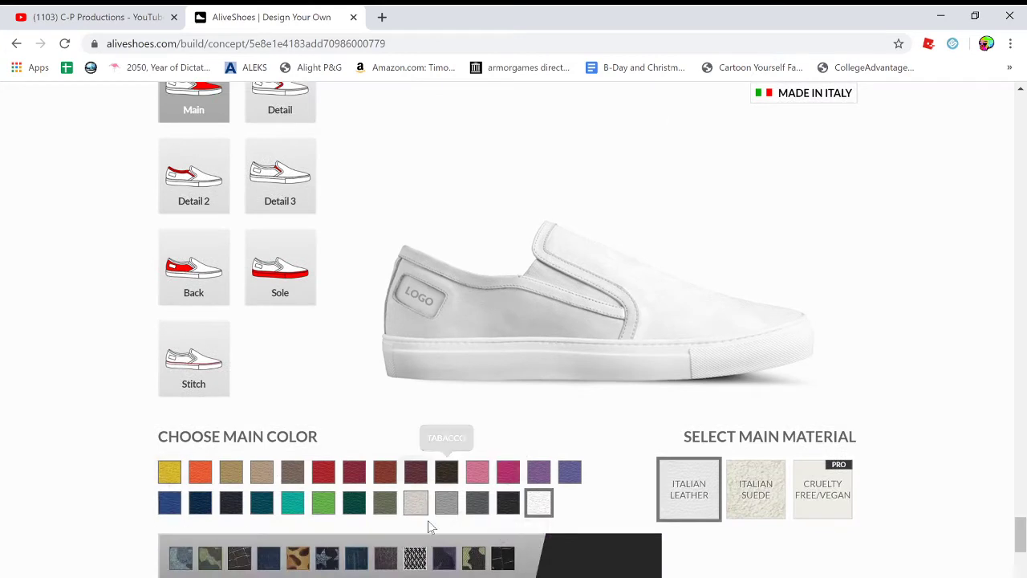
scroll(436, 360, up, 2)
scroll(324, 236, down, 1)
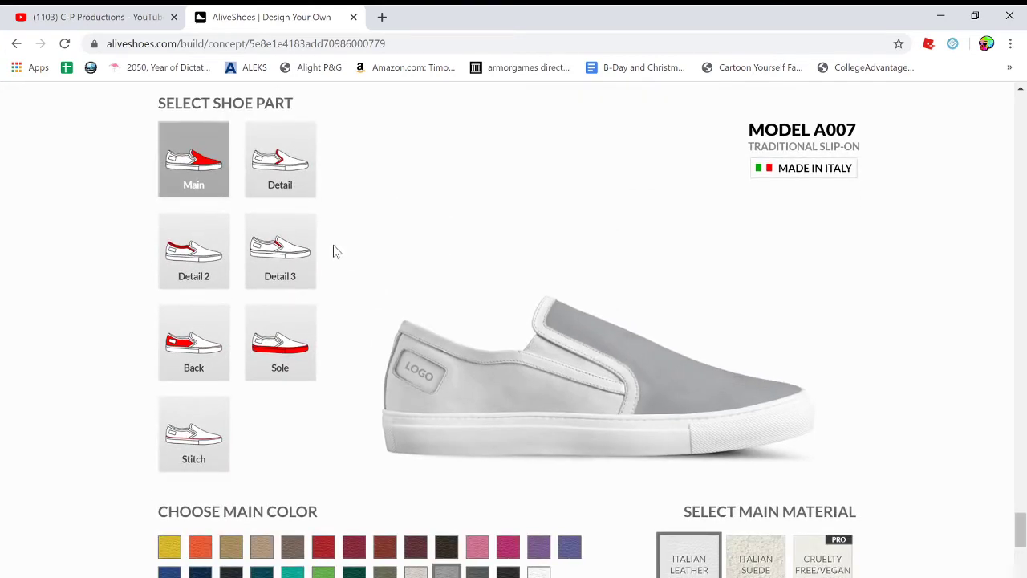
click(287, 185)
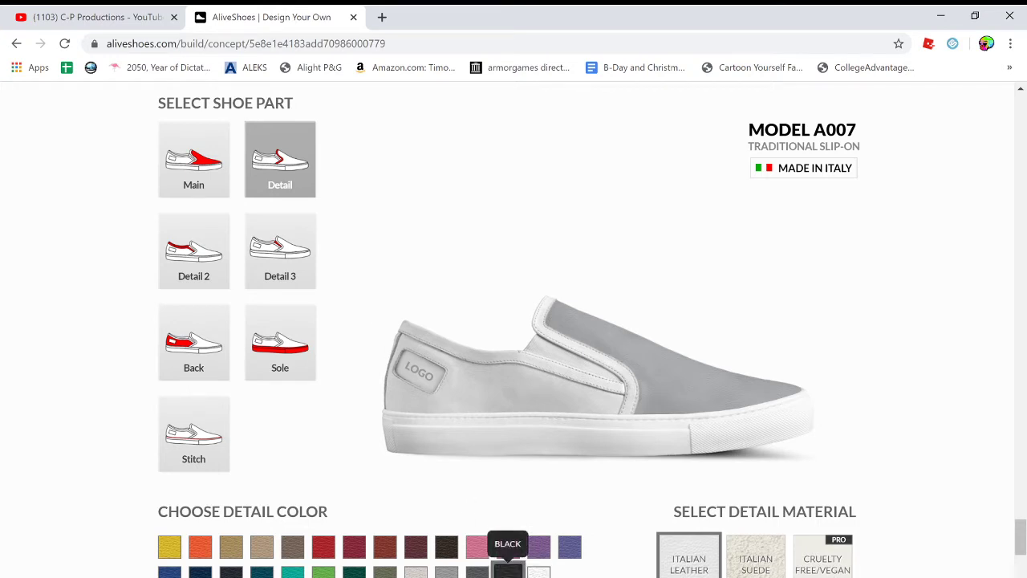
click(508, 572)
click(215, 272)
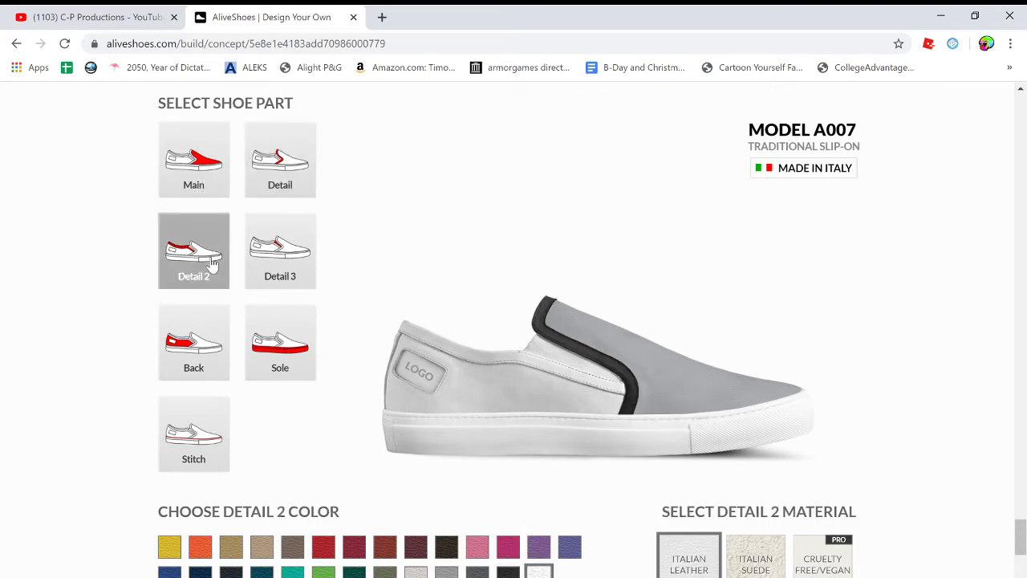
click(507, 572)
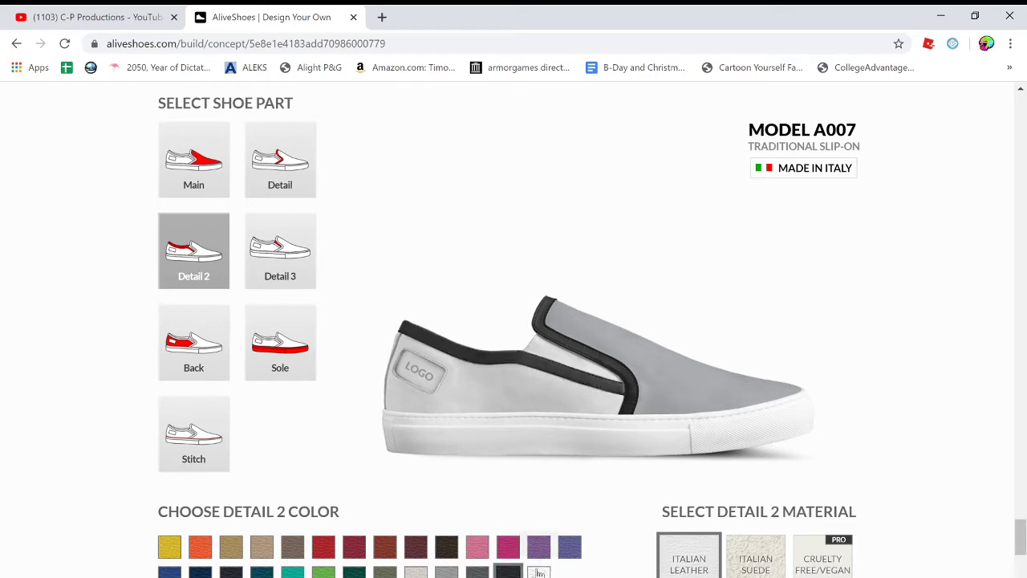
click(275, 271)
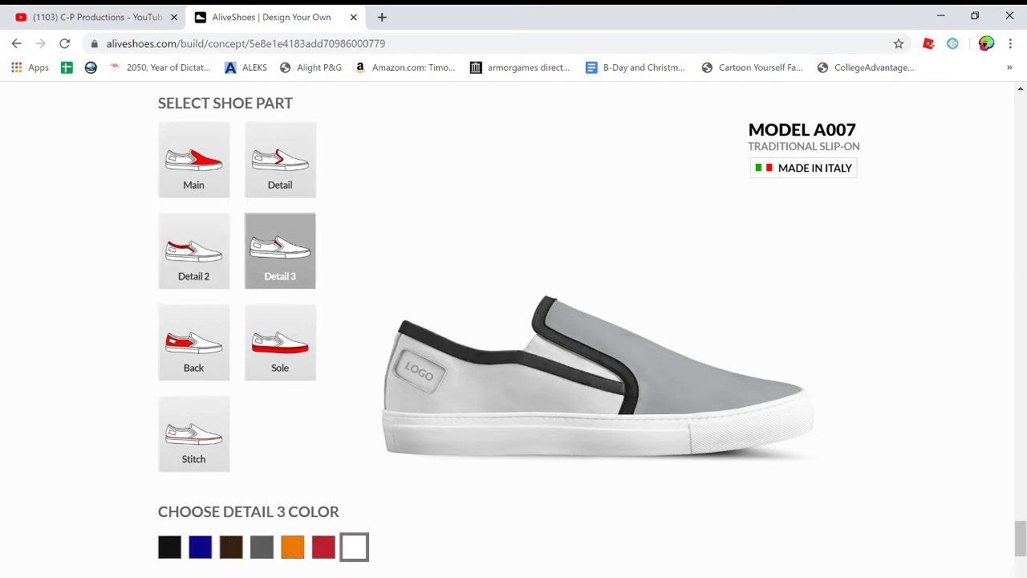
click(293, 552)
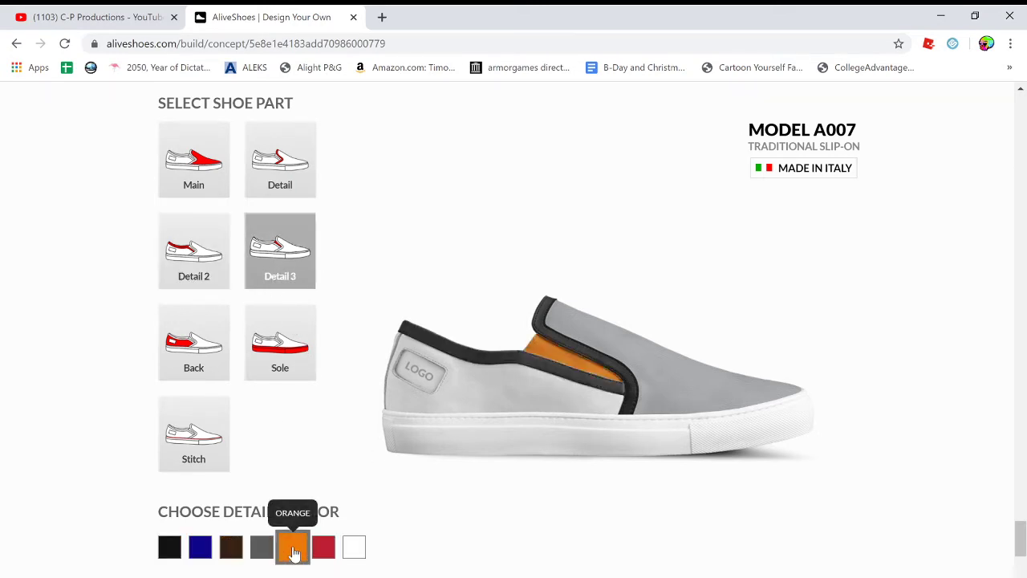
Make the back panel Ciment grey and the sole white, after trying red, brown and navy
click(199, 340)
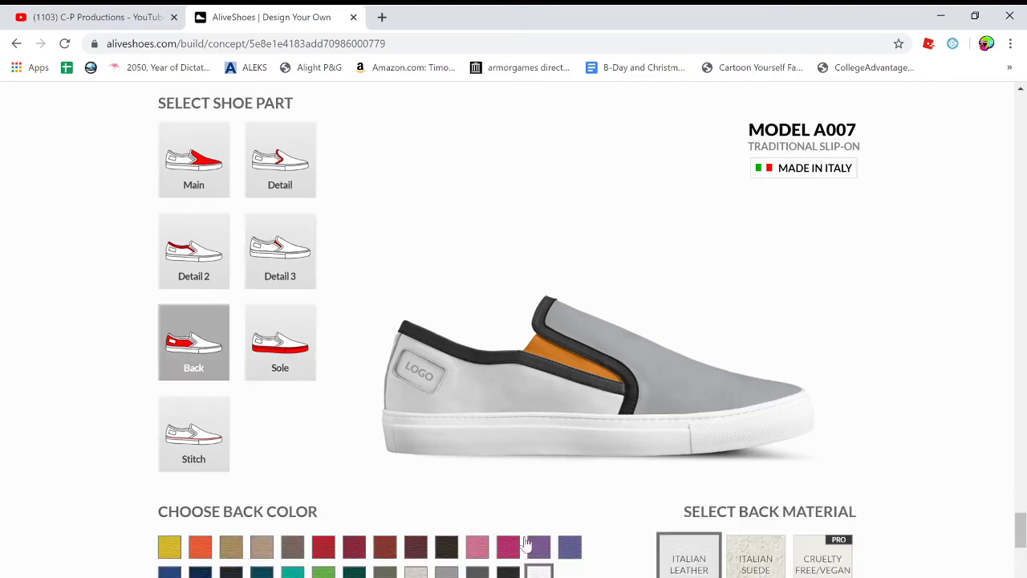
click(446, 571)
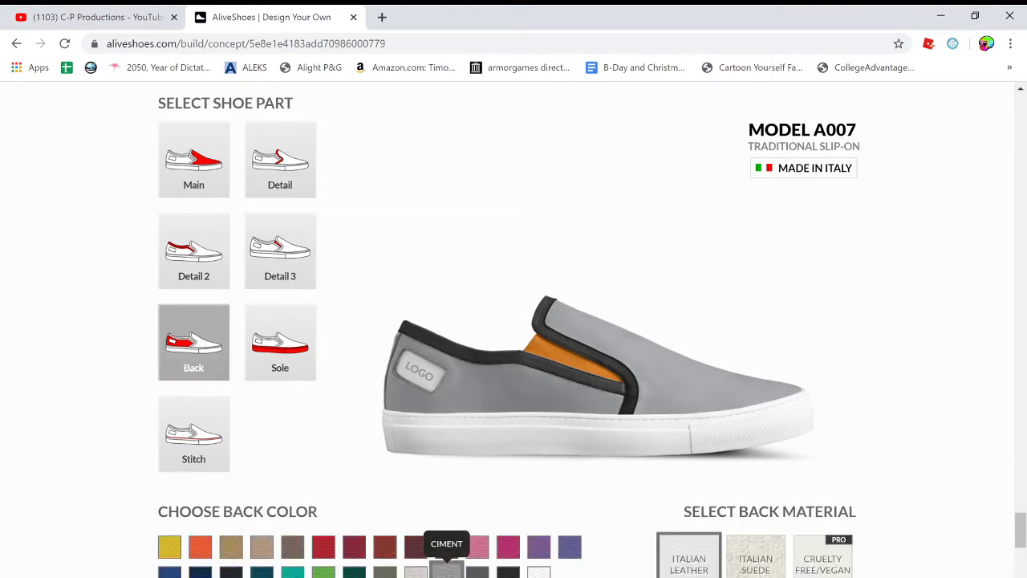
click(300, 355)
click(296, 547)
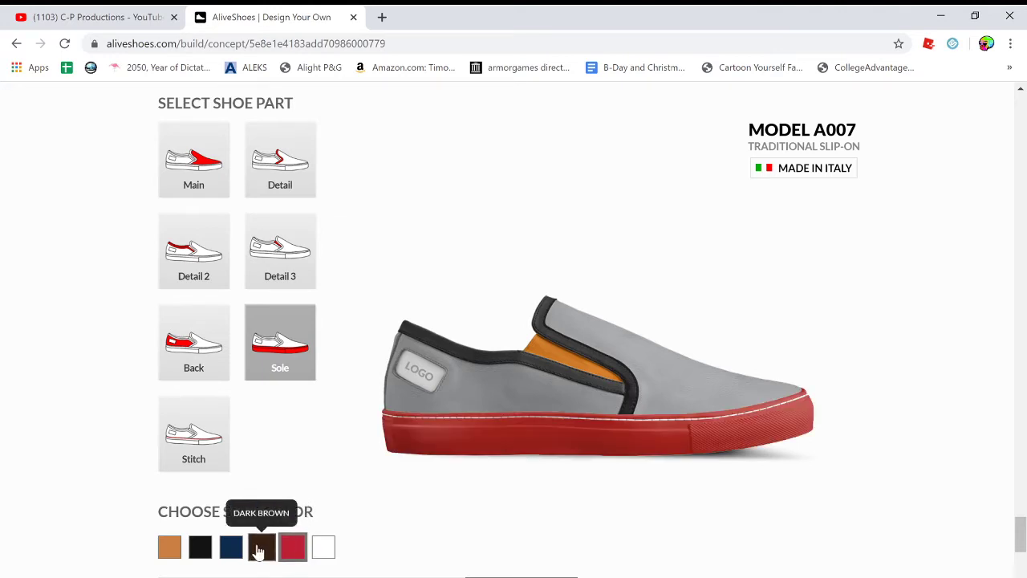
click(260, 550)
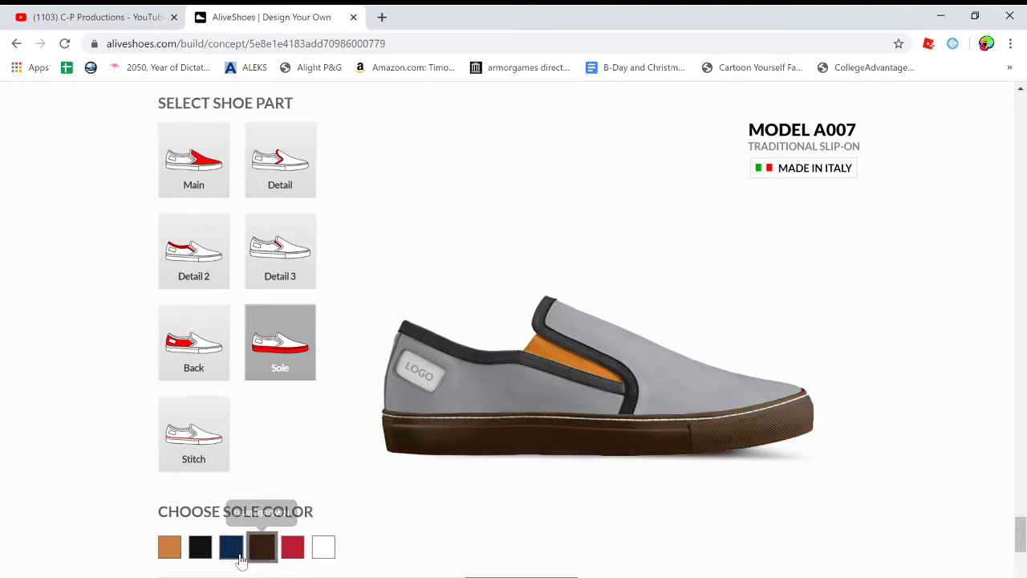
click(231, 547)
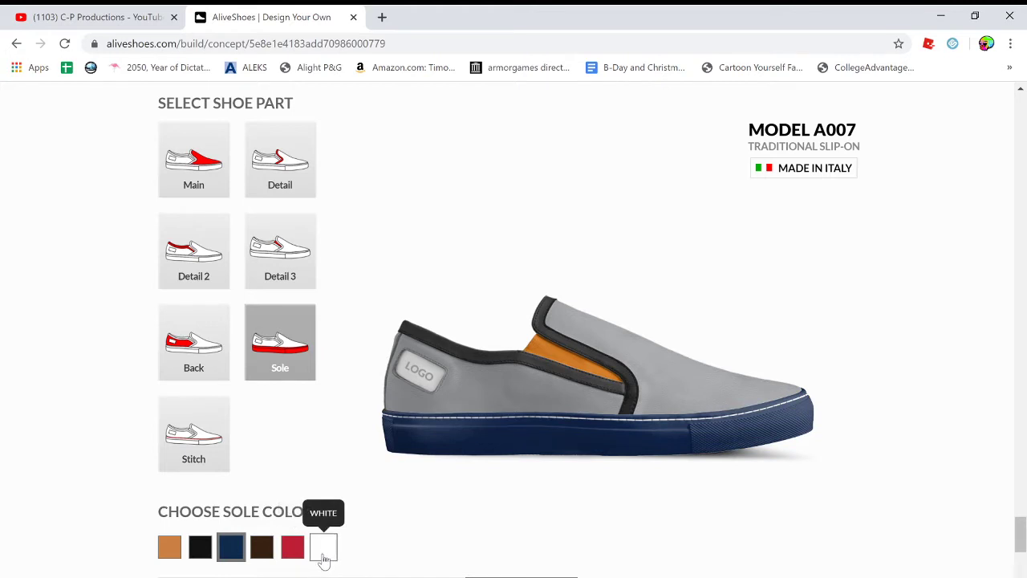
click(323, 554)
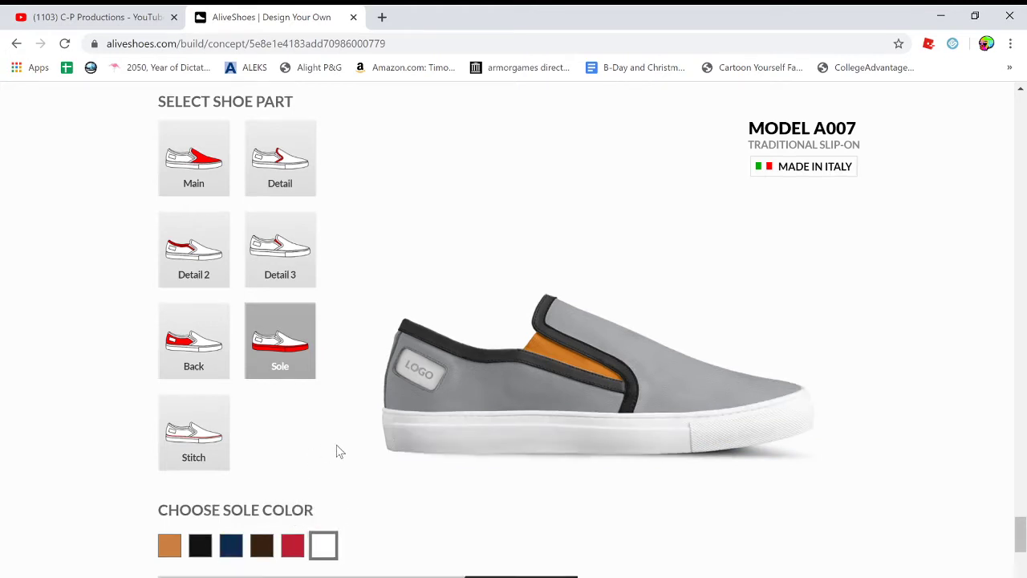
scroll(337, 448, down, 4)
Create a Symbols-style maple-leaf 'EST. 1983 / YT / Custom Built Footwear' logo and apply it
scroll(382, 400, down, 4)
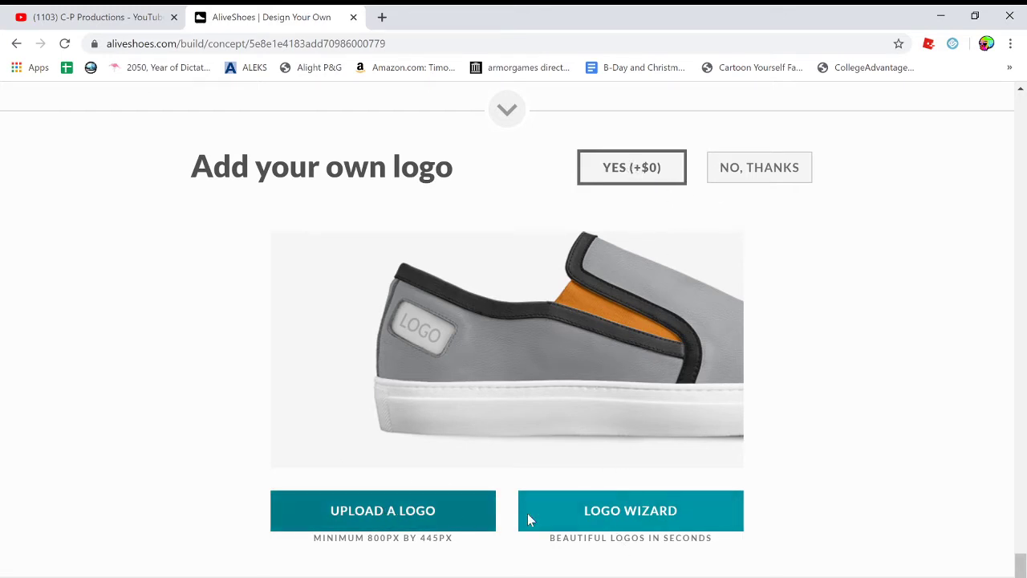
click(648, 523)
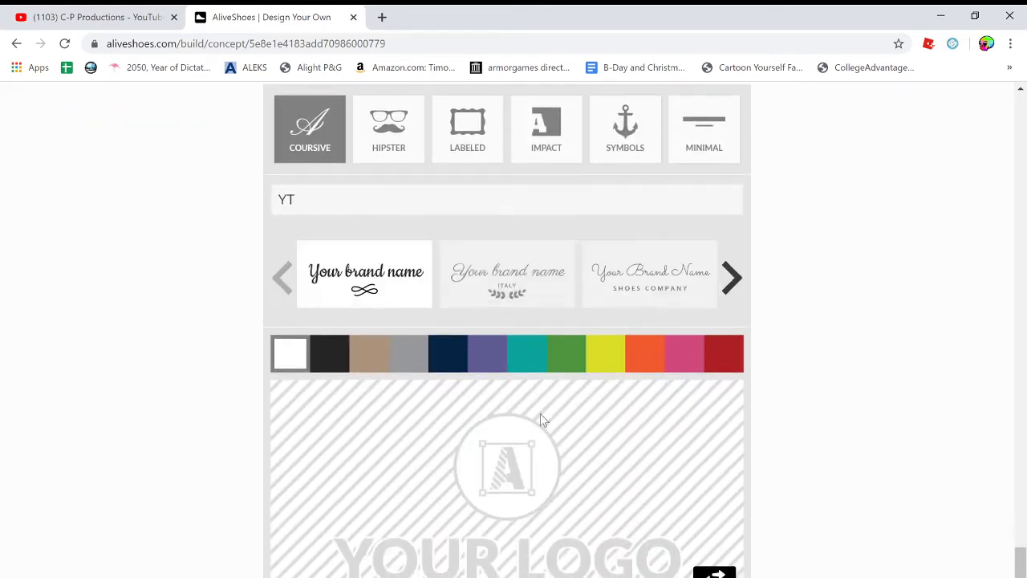
click(712, 145)
click(634, 132)
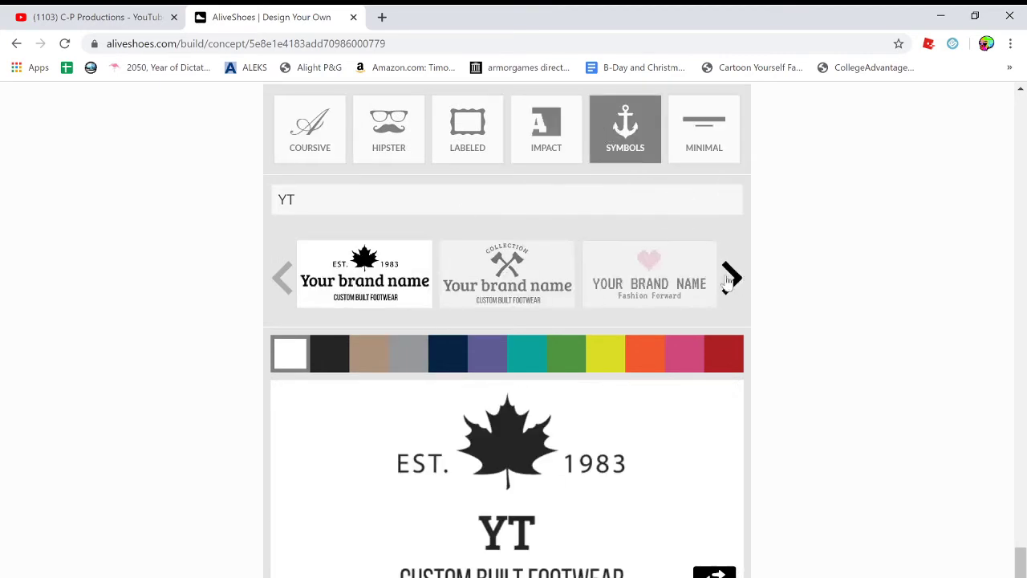
scroll(495, 519, down, 1)
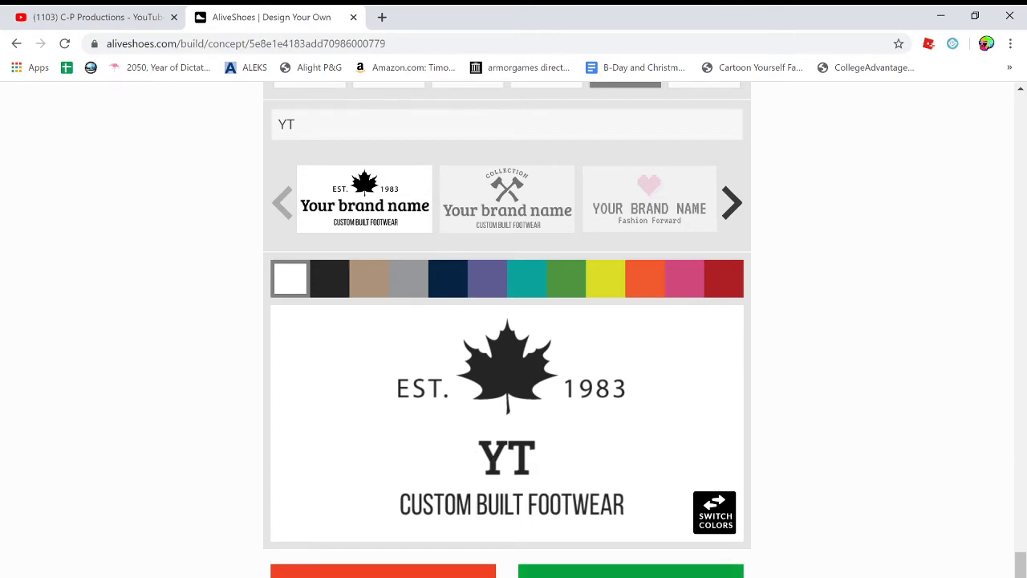
click(609, 571)
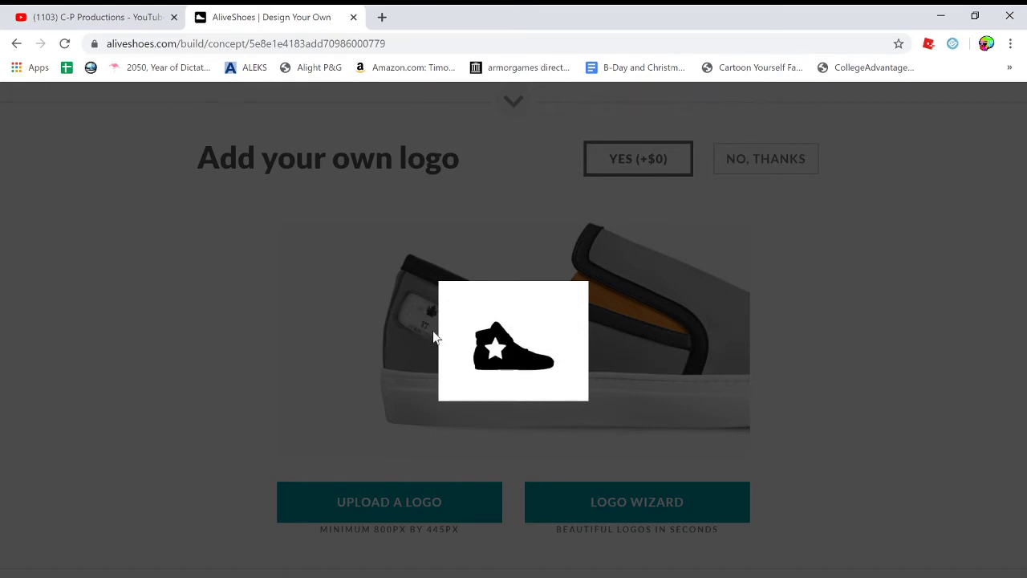
Reopen the logo creator and apply the black maple-leaf EST. 1983 YT logo template
scroll(447, 318, up, 3)
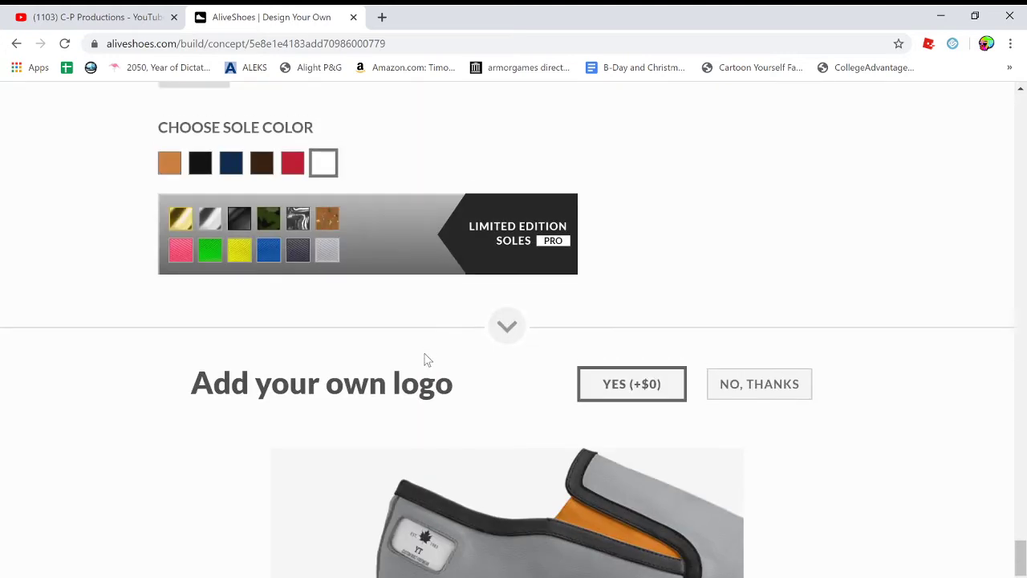
scroll(393, 299, down, 2)
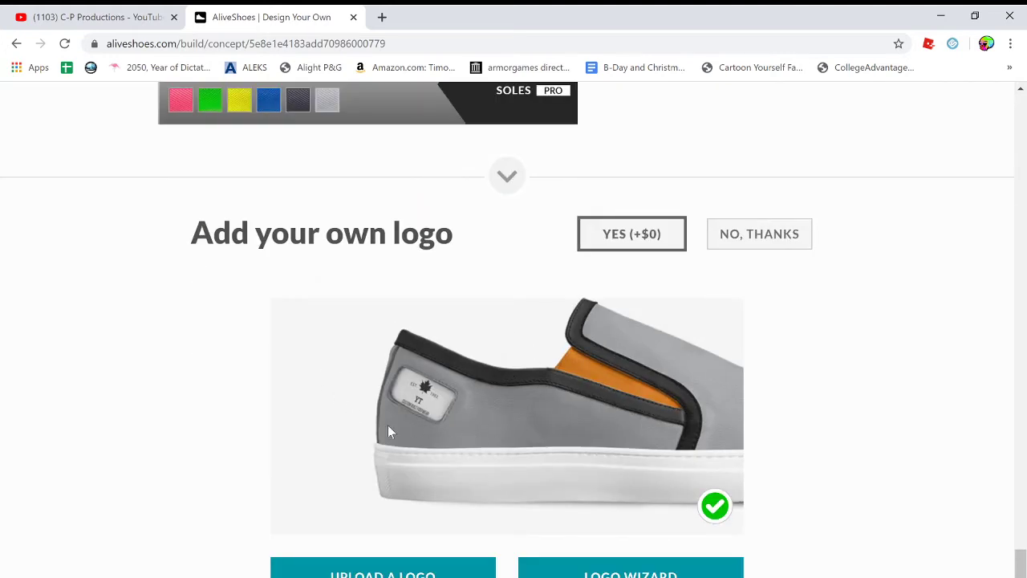
scroll(398, 422, down, 5)
scroll(401, 415, up, 3)
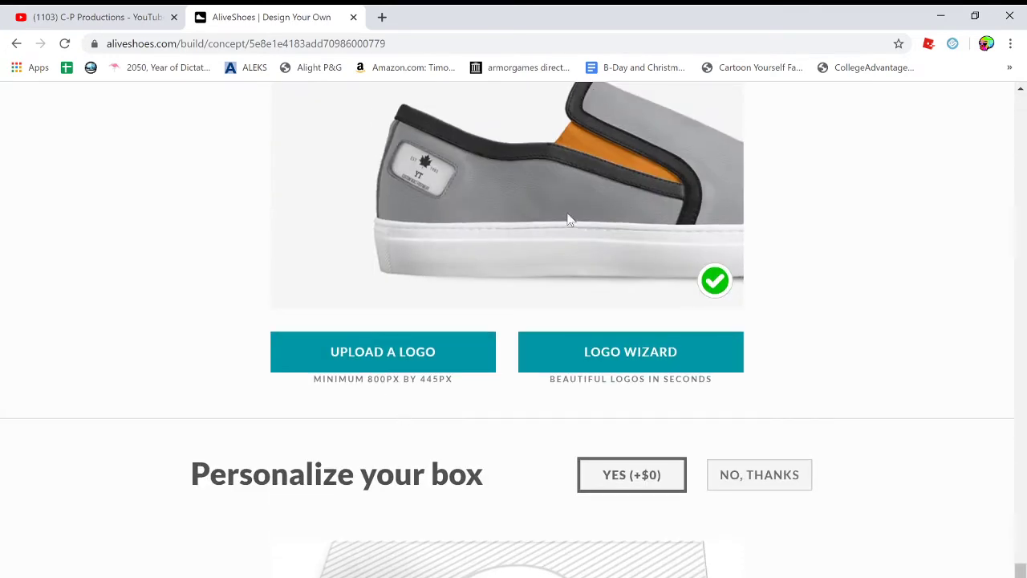
click(628, 353)
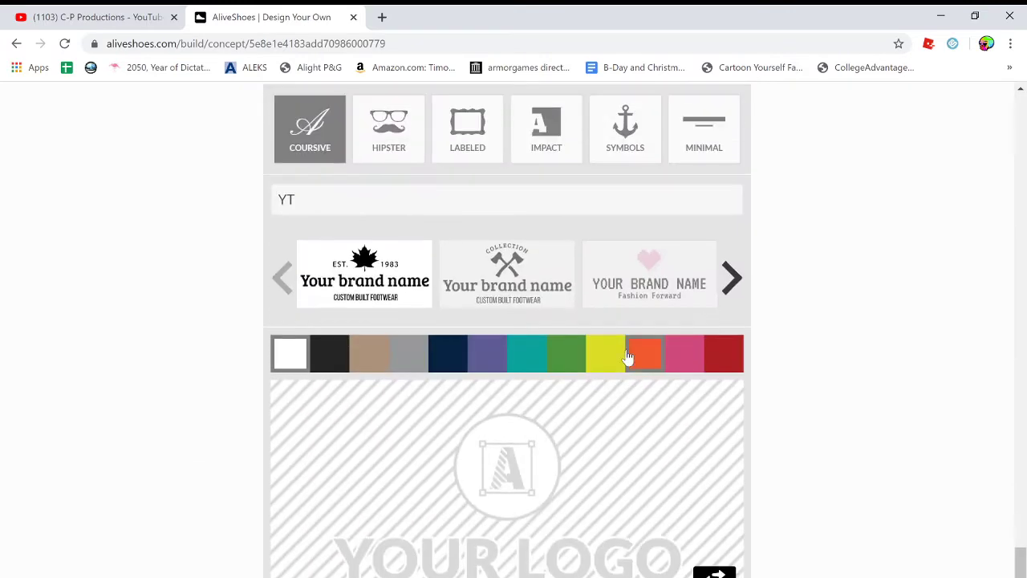
scroll(690, 433, down, 2)
click(717, 439)
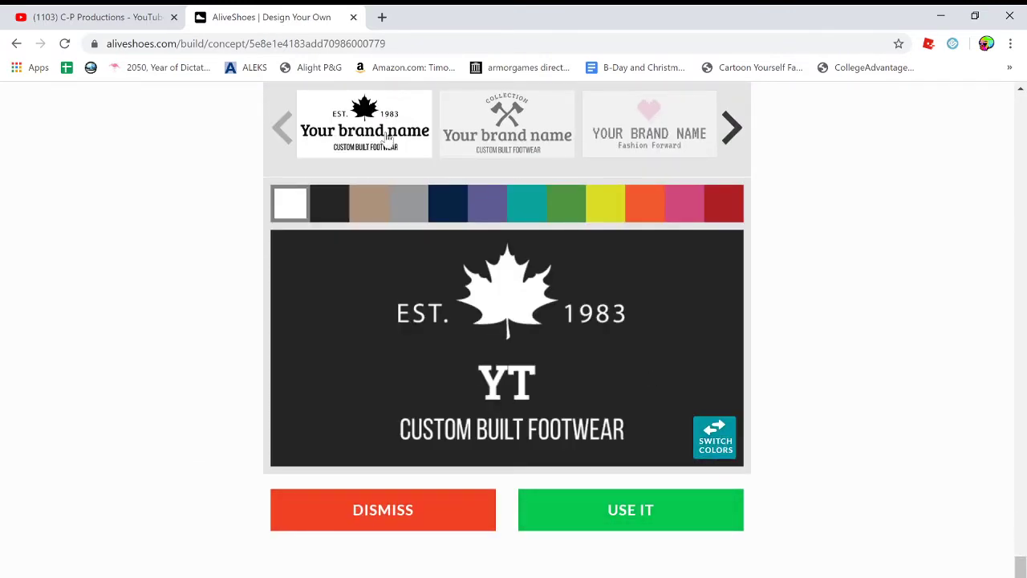
click(630, 512)
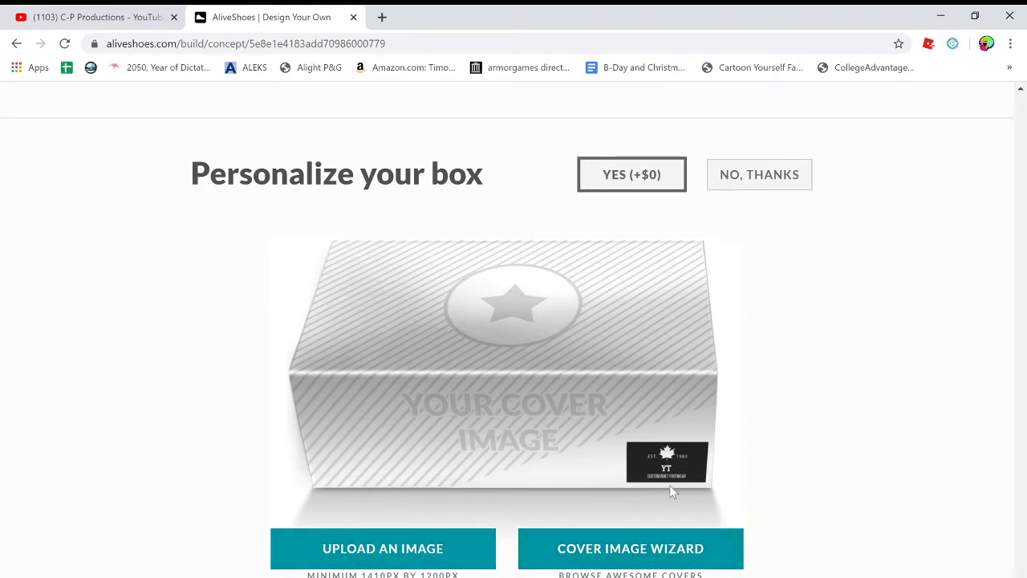
In the cover image wizard, pick the Urban skyscrapers-and-moon picture for the shoe box
click(654, 554)
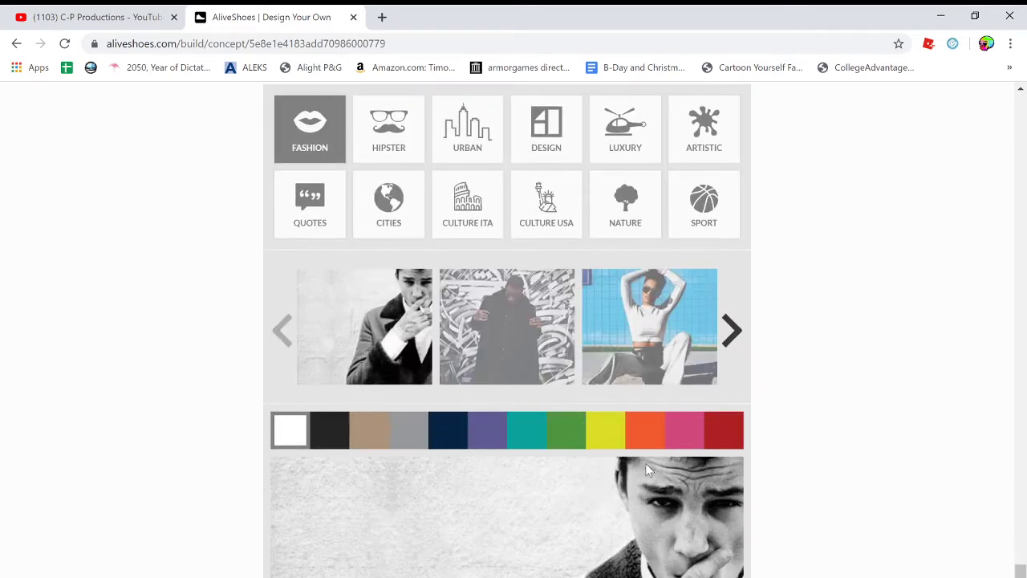
scroll(672, 444, up, 3)
click(717, 282)
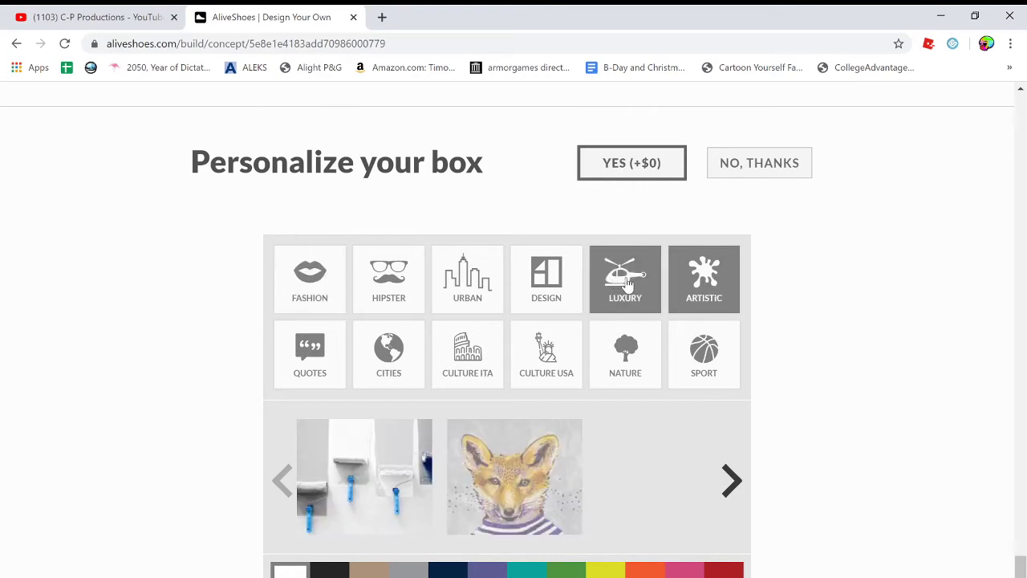
click(628, 285)
click(469, 287)
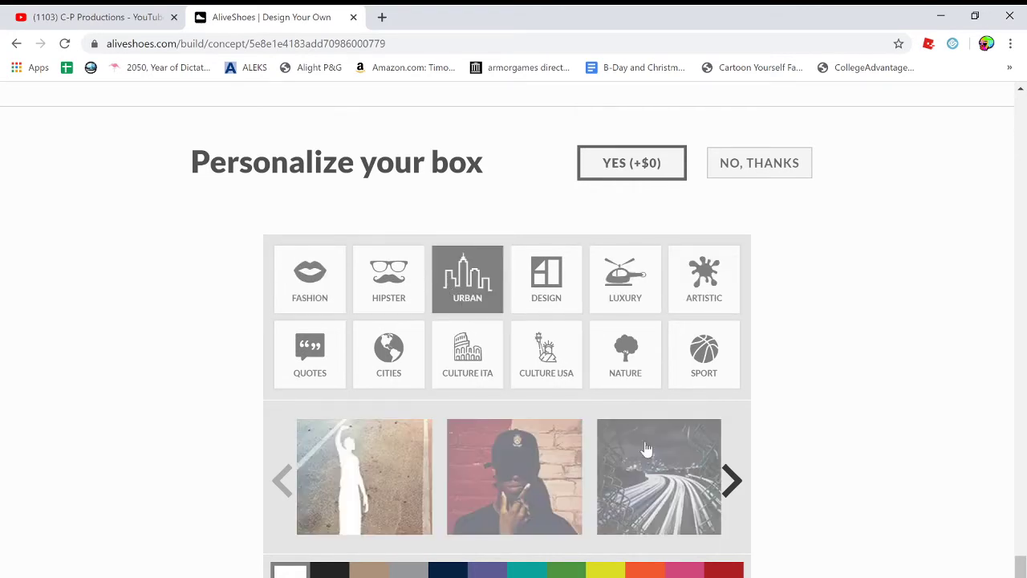
click(732, 479)
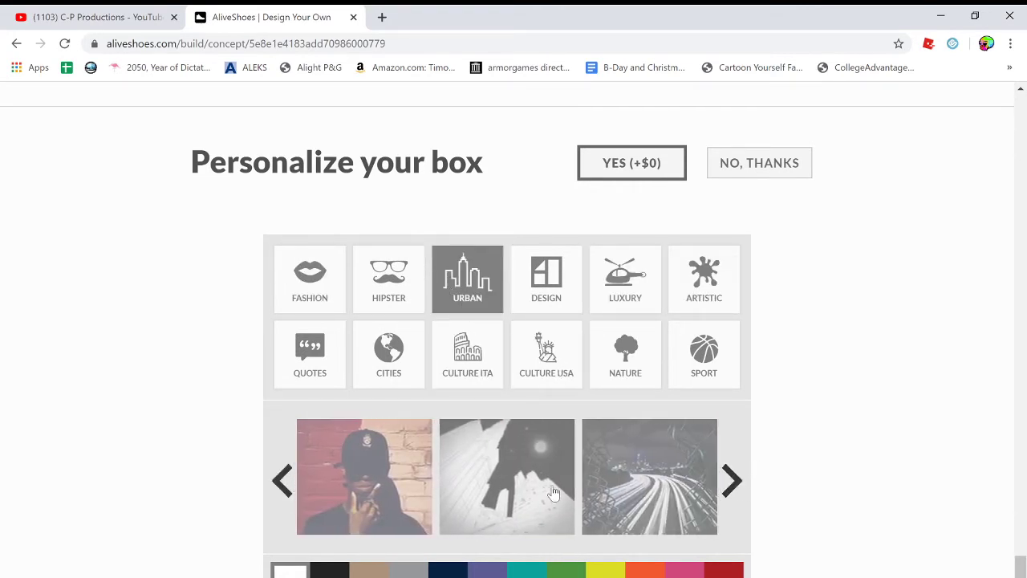
click(497, 491)
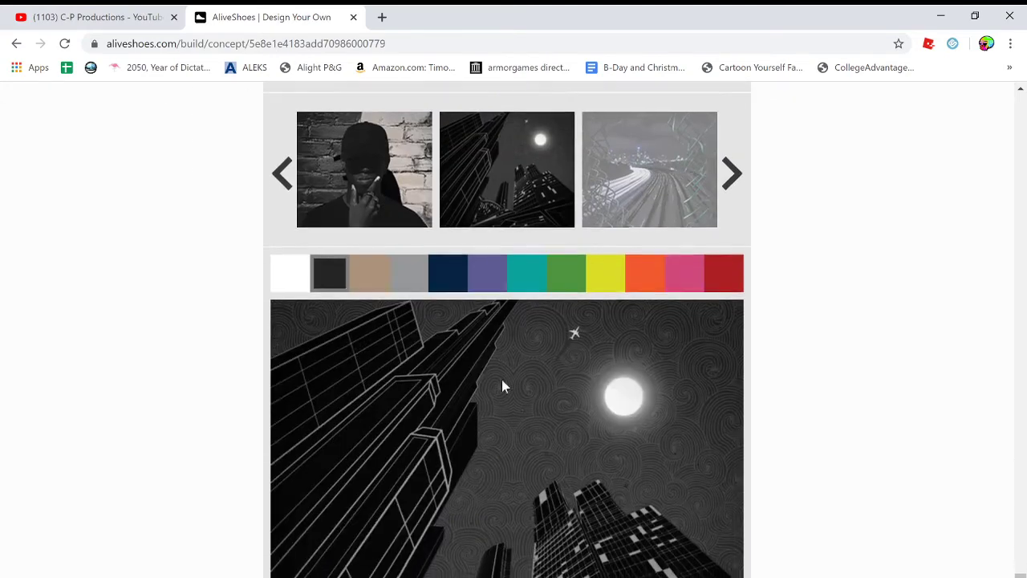
scroll(507, 388, down, 3)
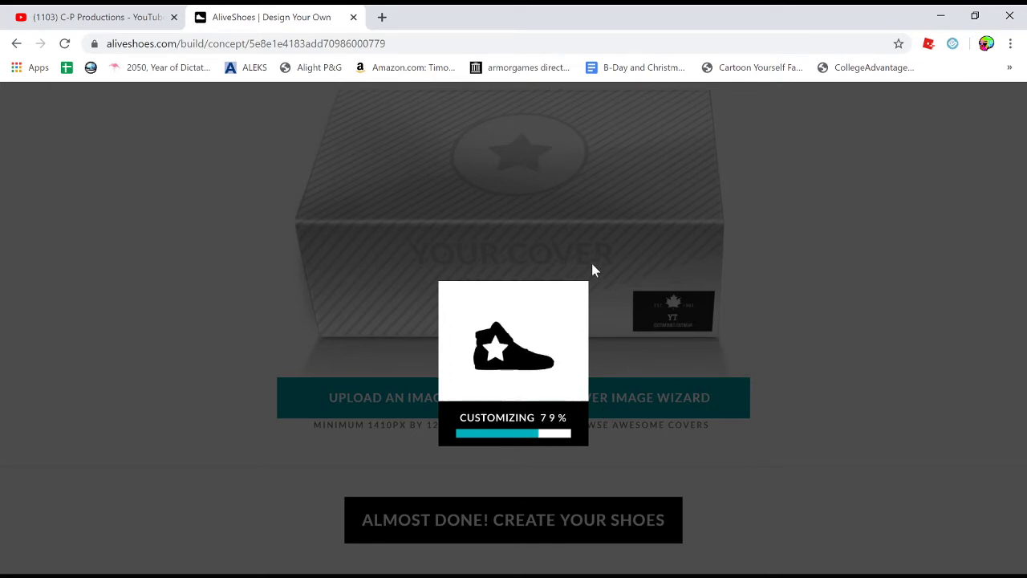
scroll(647, 226, up, 2)
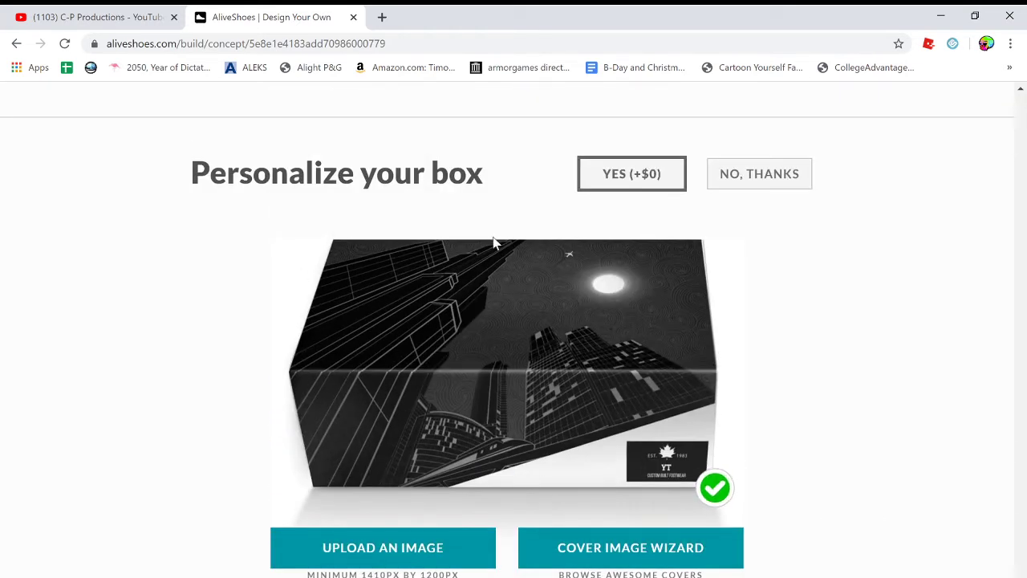
scroll(569, 280, down, 2)
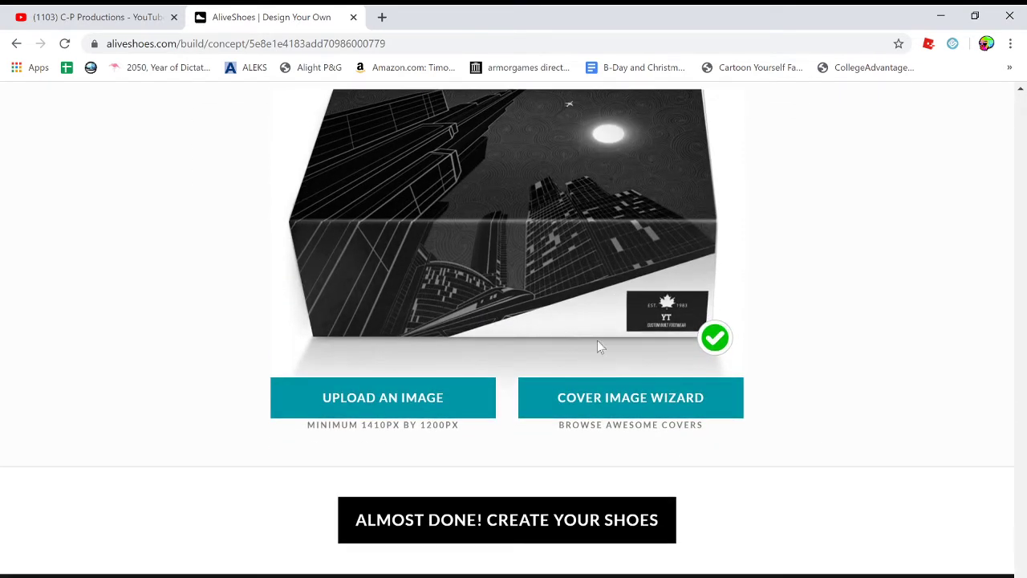
Create the YT slip-on and wait until it is saved to the dashboard at $159 retail
click(542, 523)
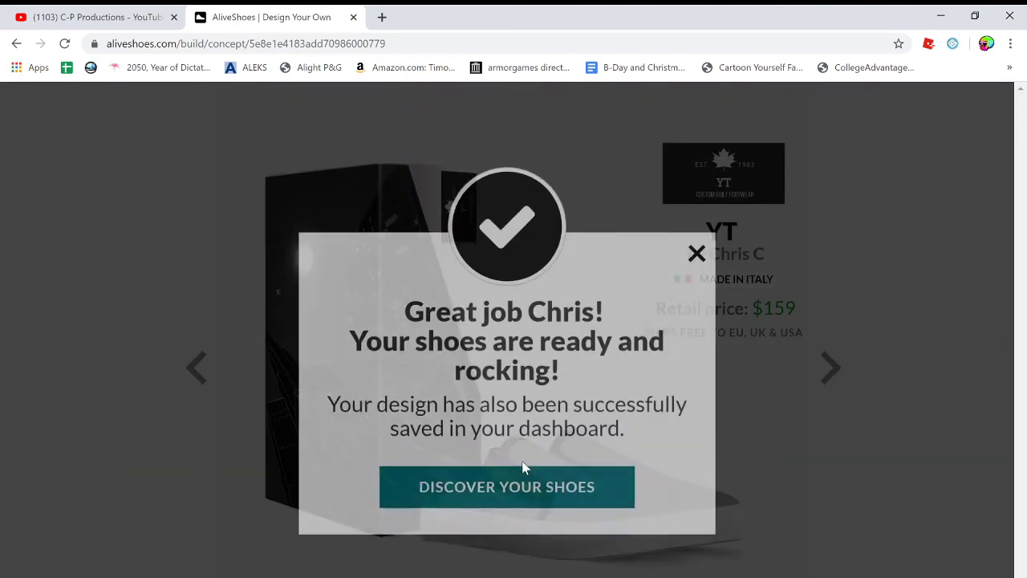
Close the shoes-ready message and submit the design for review
click(696, 260)
scroll(431, 342, down, 5)
scroll(431, 342, up, 5)
scroll(768, 277, down, 3)
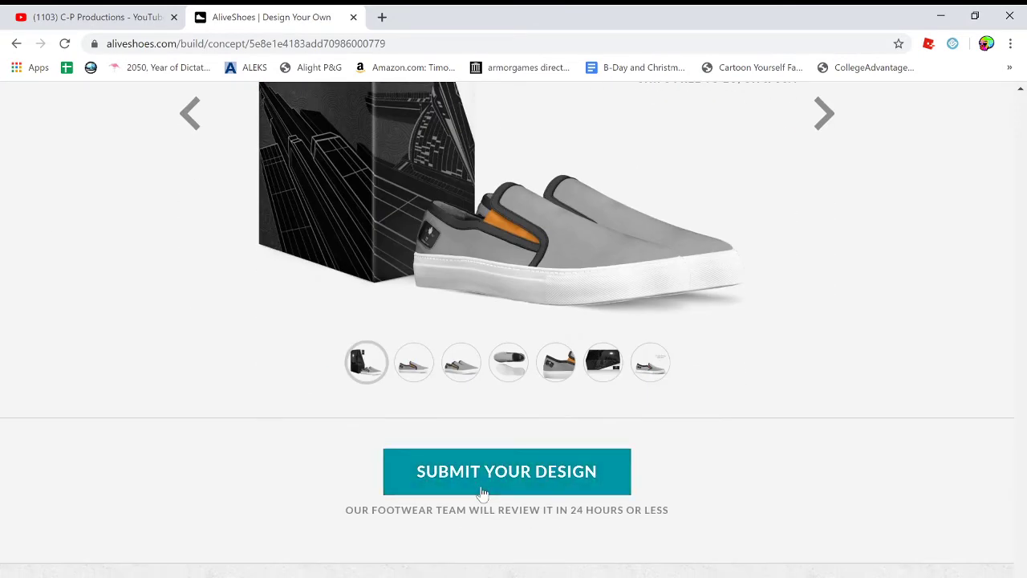
click(481, 491)
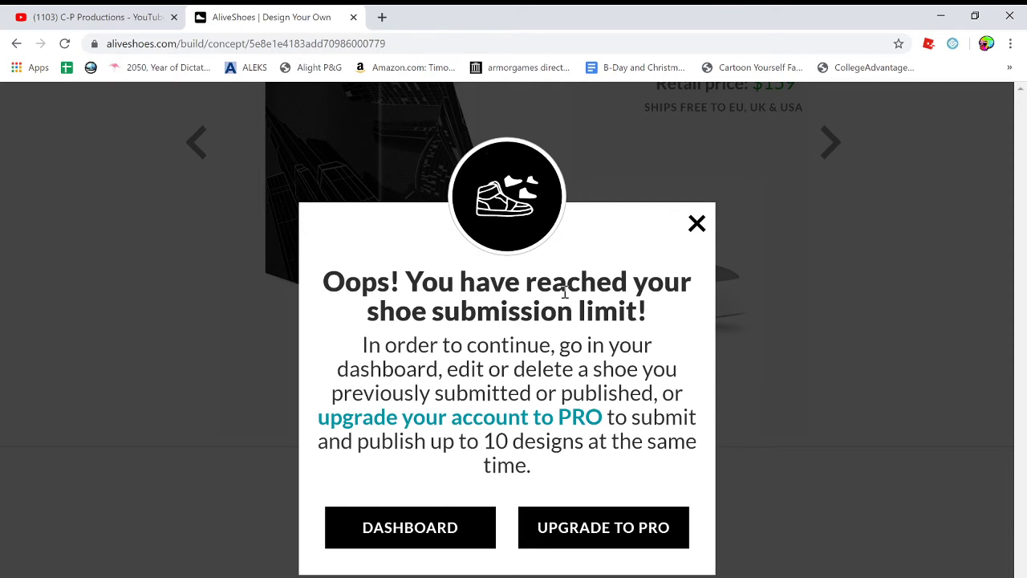
Dismiss the submission-limit warning and return to the top of the Launch Your Line page
drag(429, 369, 533, 392)
click(662, 269)
click(696, 223)
scroll(596, 230, down, 10)
scroll(596, 230, up, 15)
drag(1019, 451, 1021, 46)
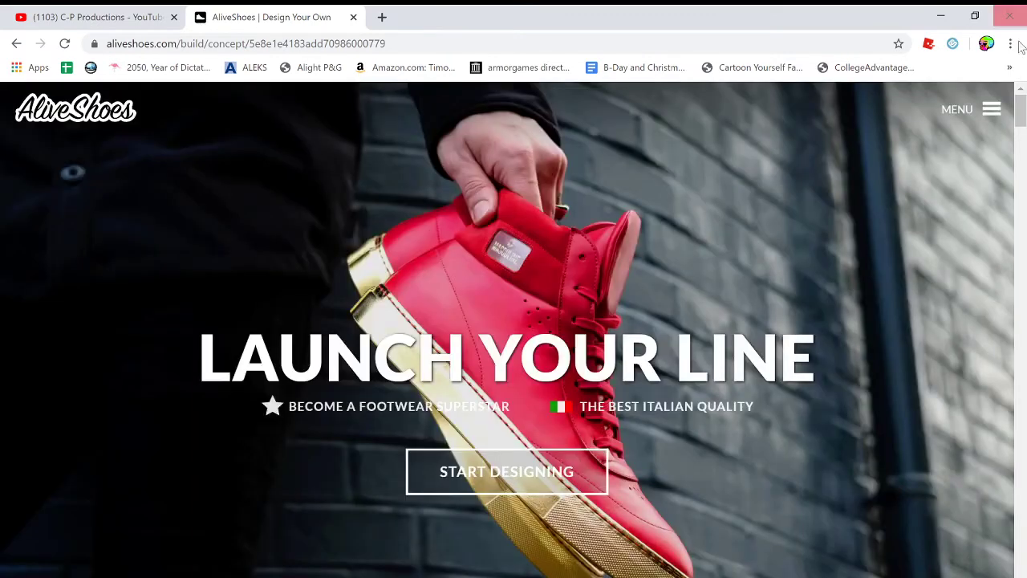
Open the account dashboard's Shoes on Sale list and highlight Urban Vail's 1/7 pre-order count
click(987, 110)
click(808, 242)
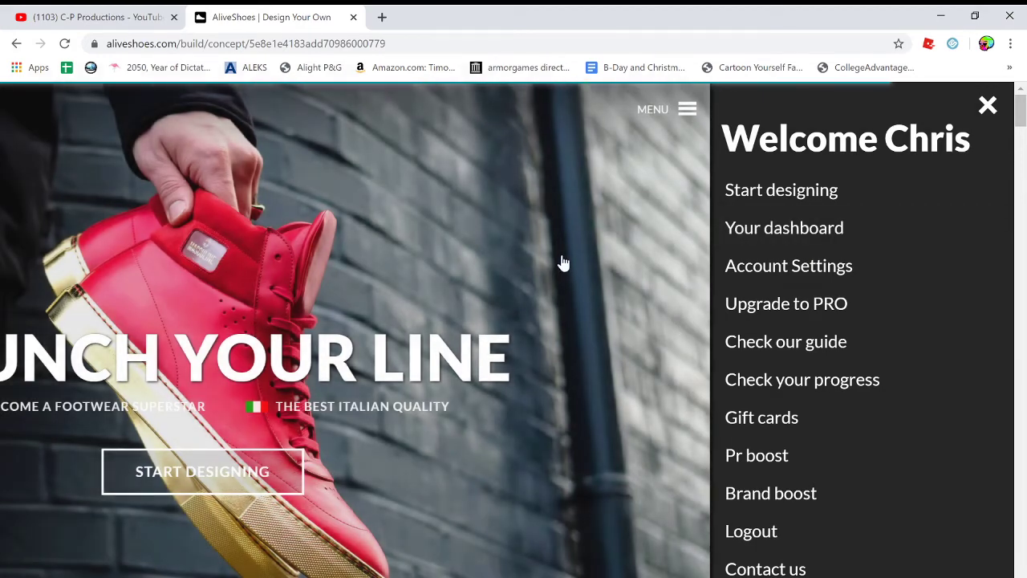
scroll(561, 255, down, 3)
scroll(132, 321, down, 1)
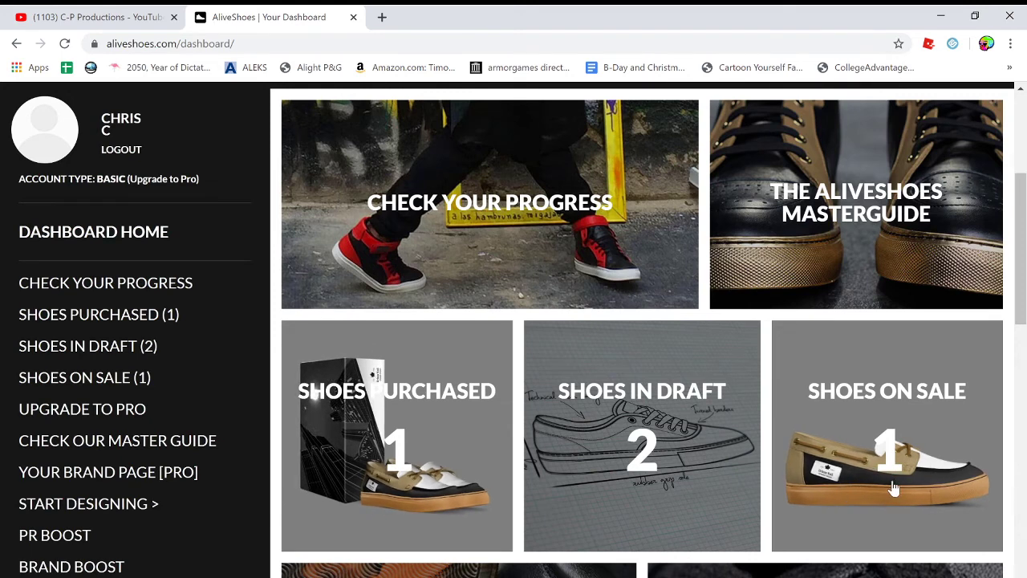
click(133, 379)
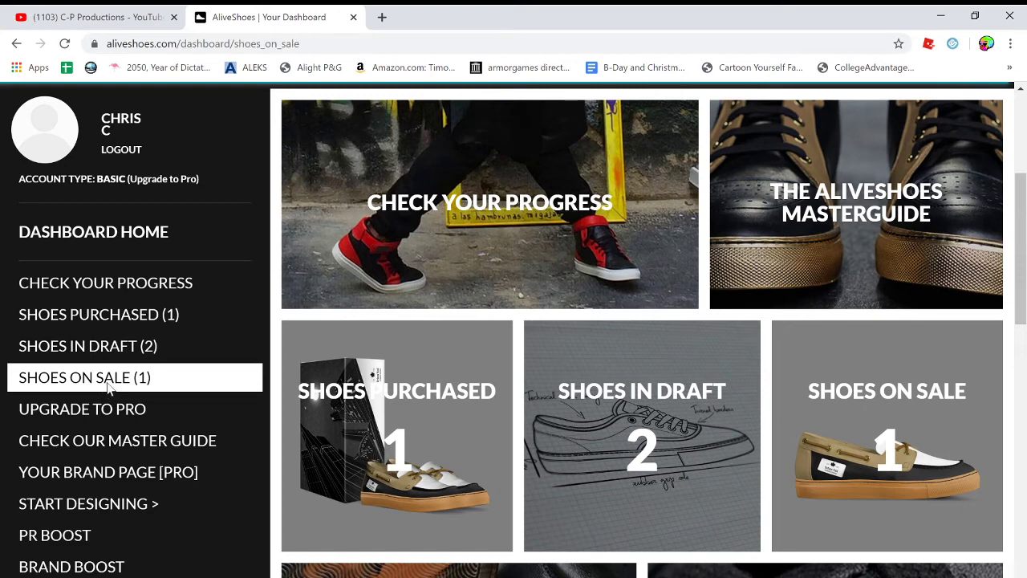
click(108, 385)
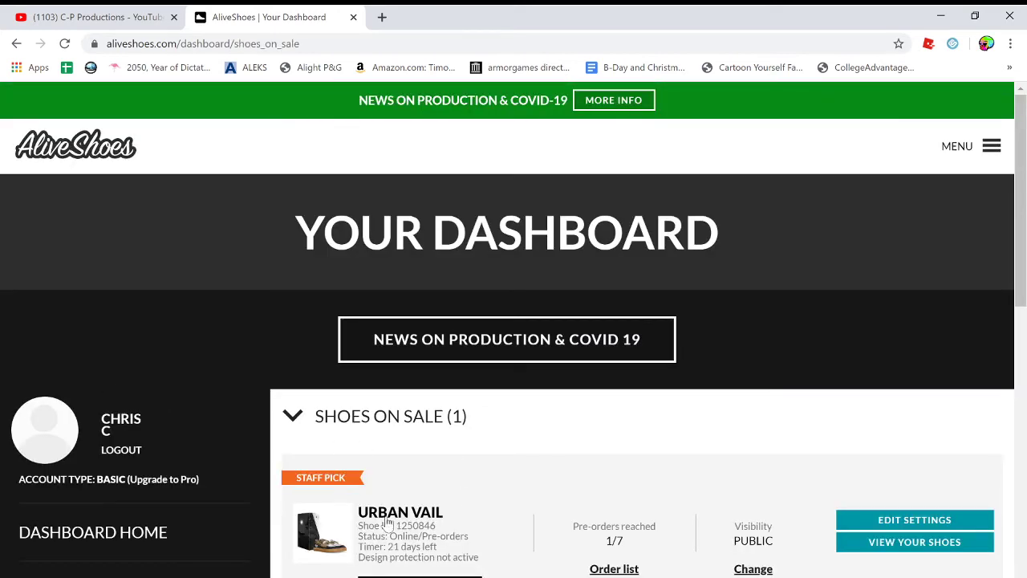
drag(665, 541, 545, 552)
click(575, 549)
View the Protect Your Design offer and then close it
scroll(507, 499, down, 3)
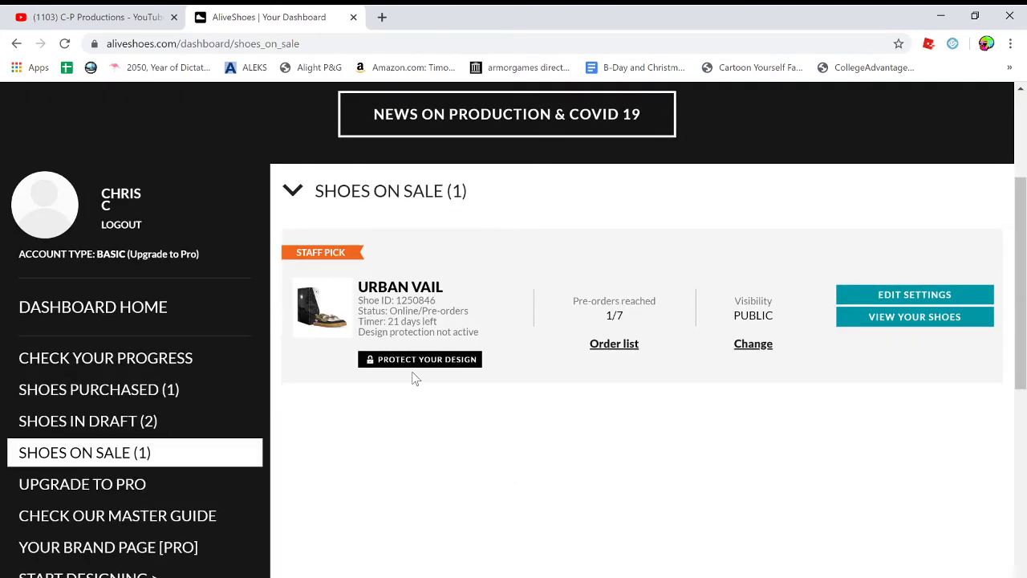
click(420, 359)
scroll(433, 361, down, 3)
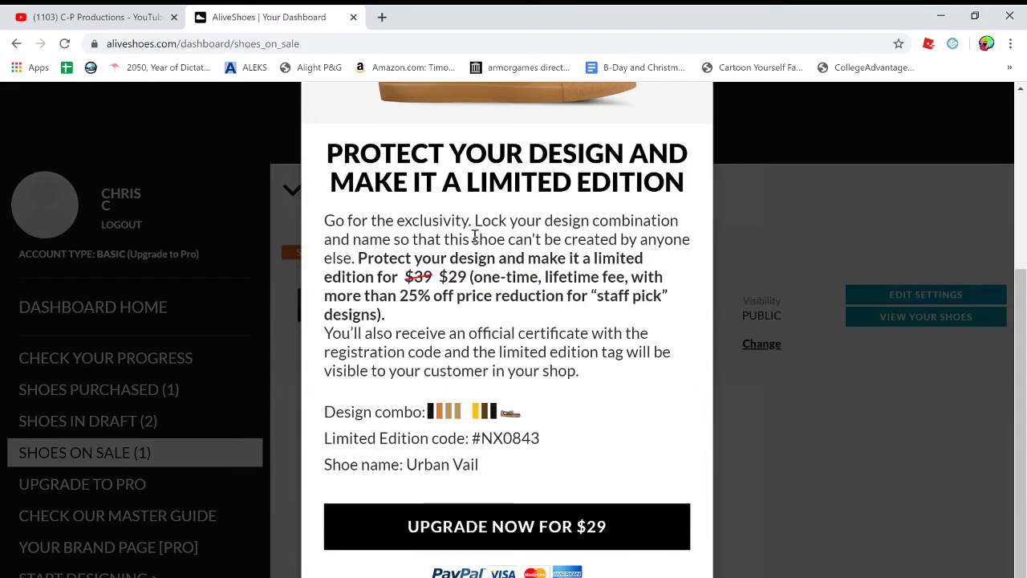
scroll(509, 281, up, 1)
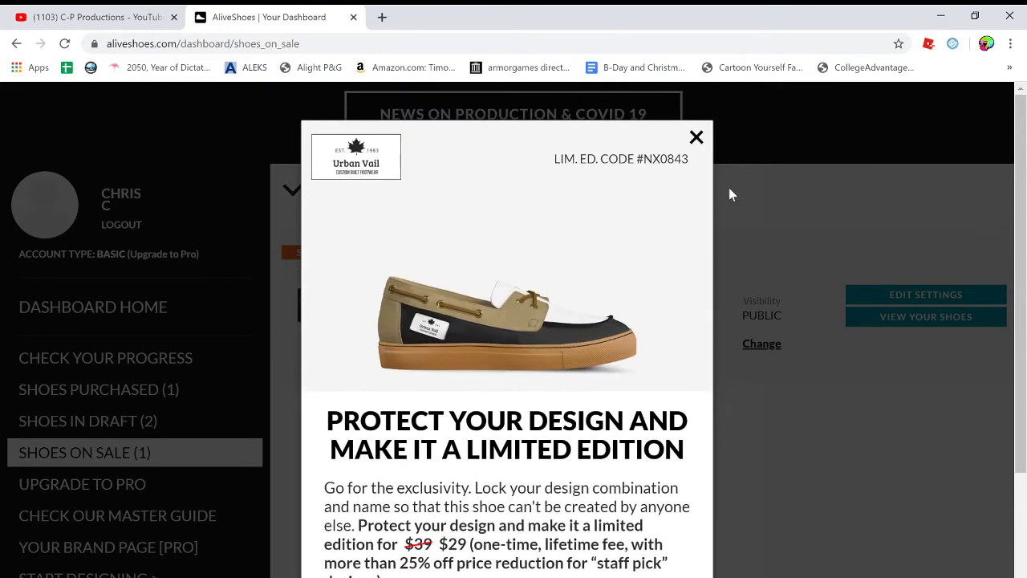
click(694, 136)
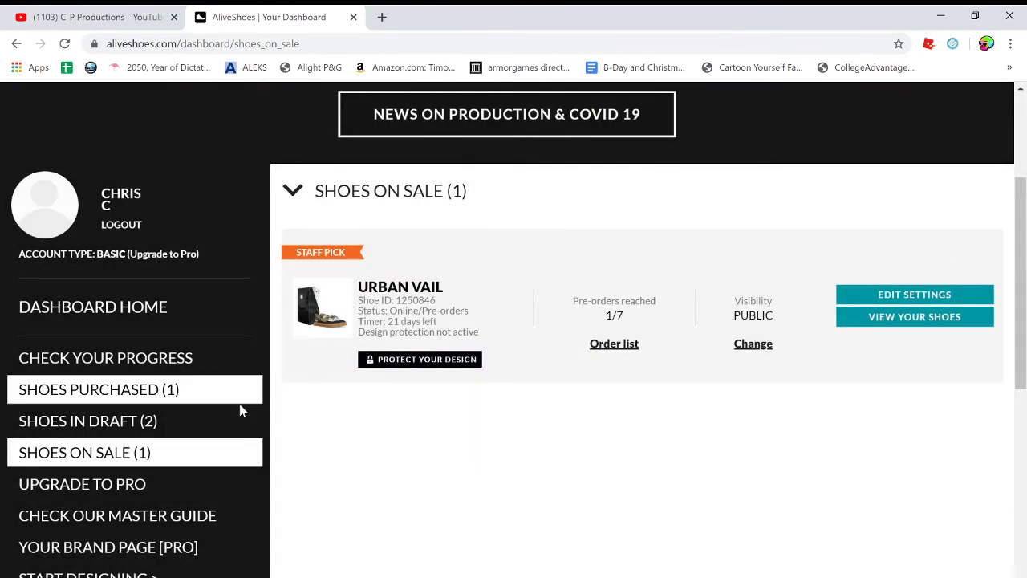
Check the Shoes in Draft list, then return to Shoes on Sale and scroll to Urban Vail
click(97, 430)
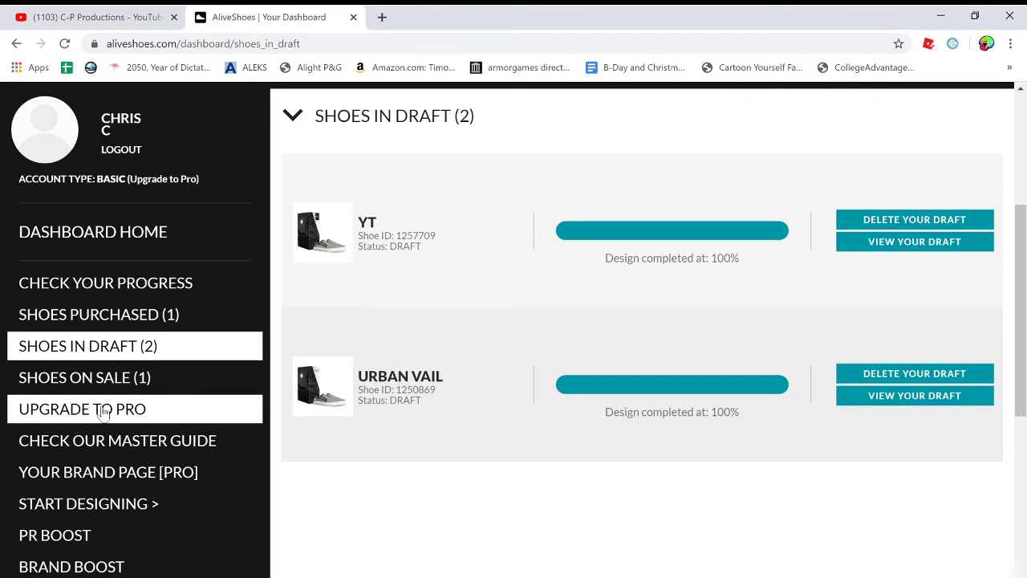
click(102, 379)
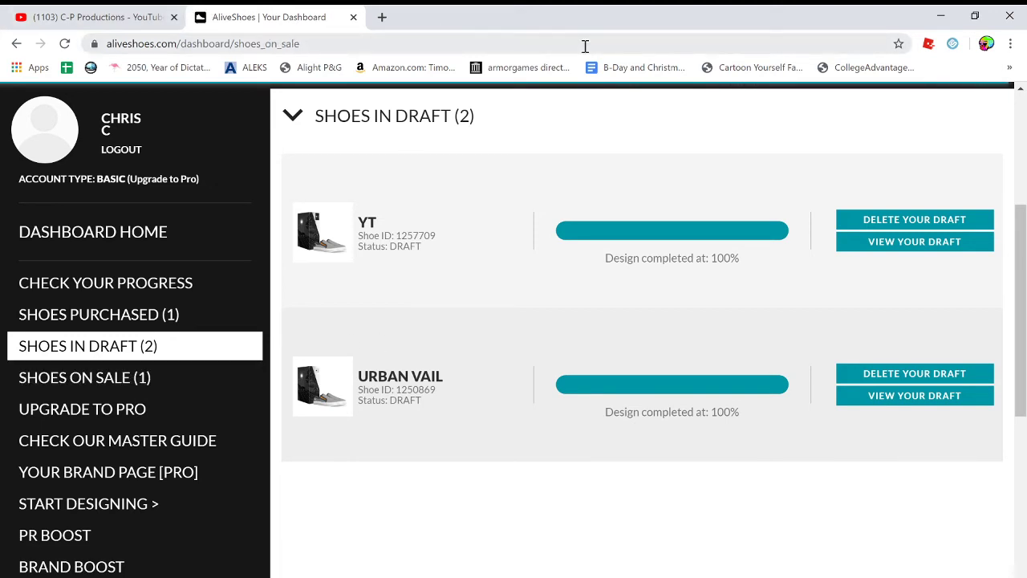
scroll(567, 356, down, 1)
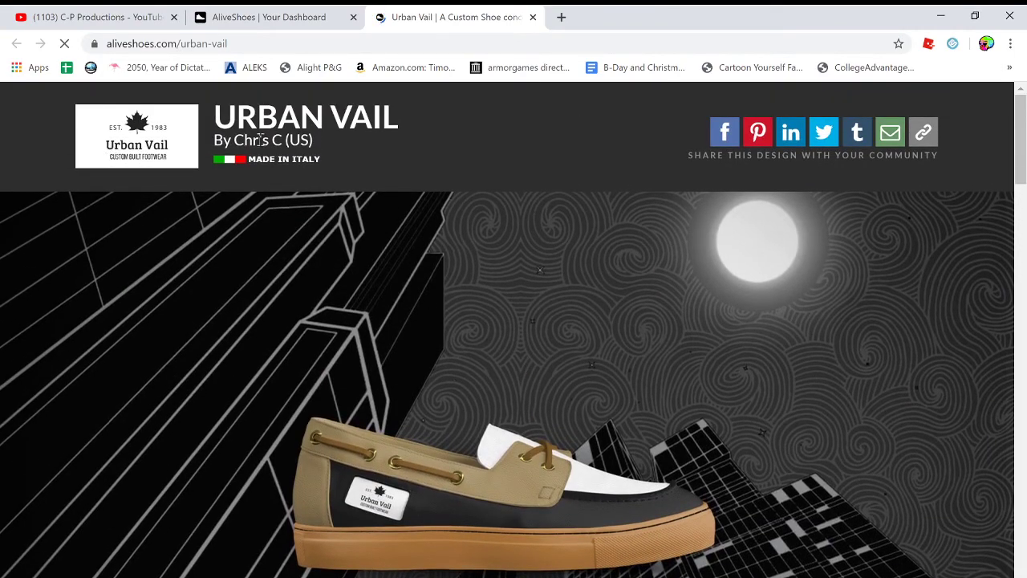
scroll(326, 303, down, 10)
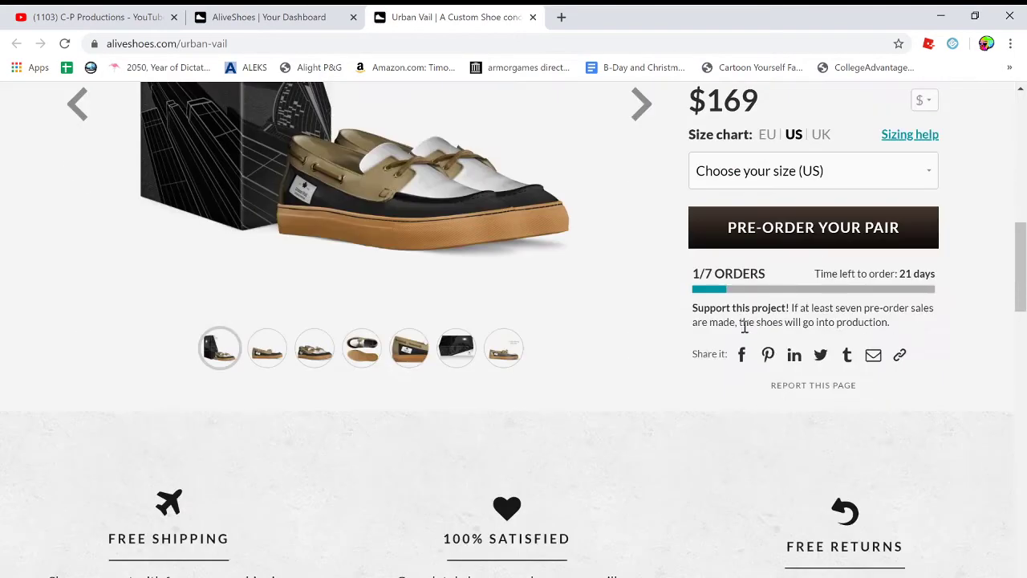
scroll(534, 385, down, 10)
scroll(606, 425, down, 10)
scroll(655, 463, up, 2)
scroll(699, 464, up, 5)
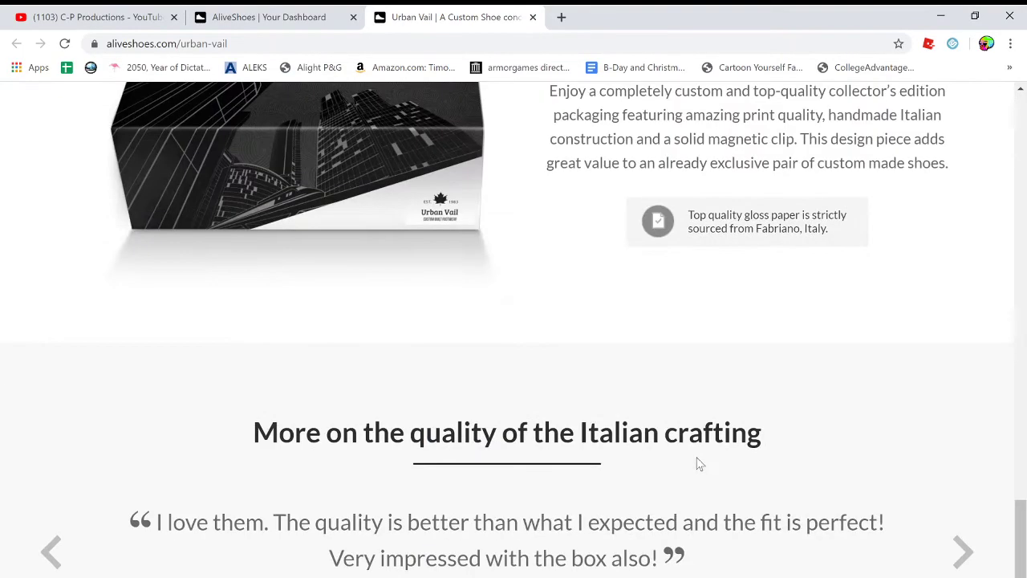
scroll(658, 358, up, 5)
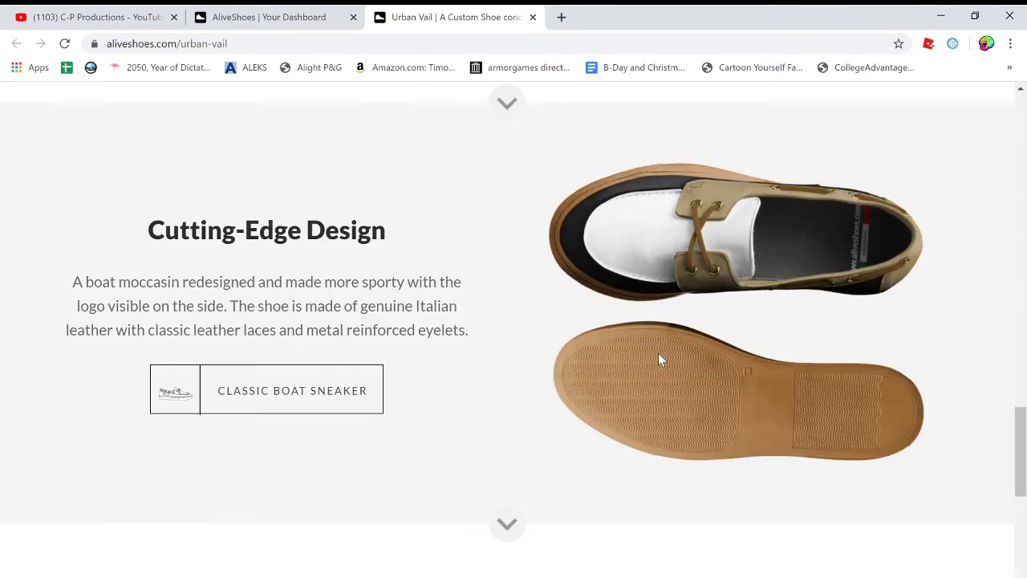
scroll(548, 377, up, 10)
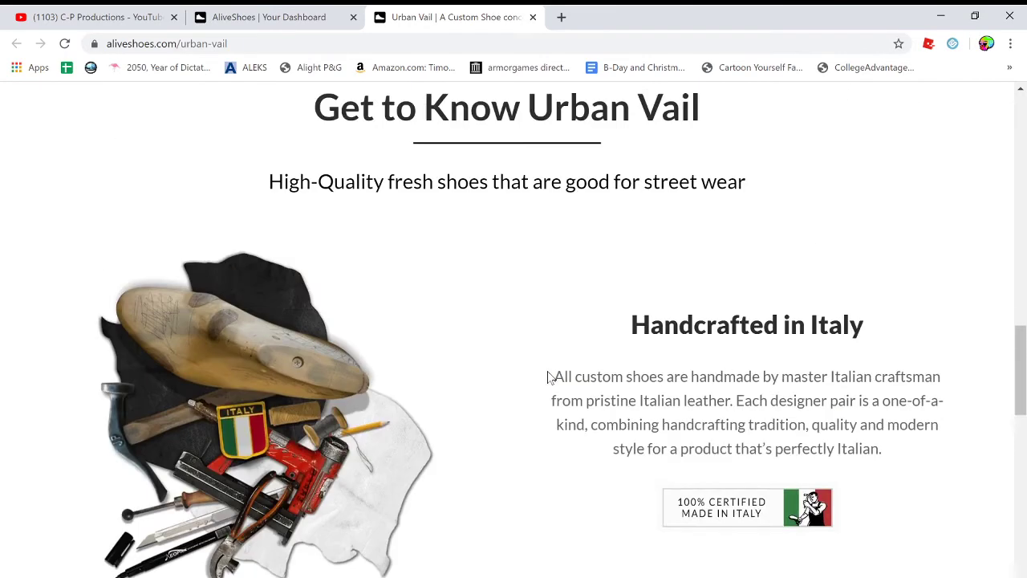
scroll(548, 376, down, 2)
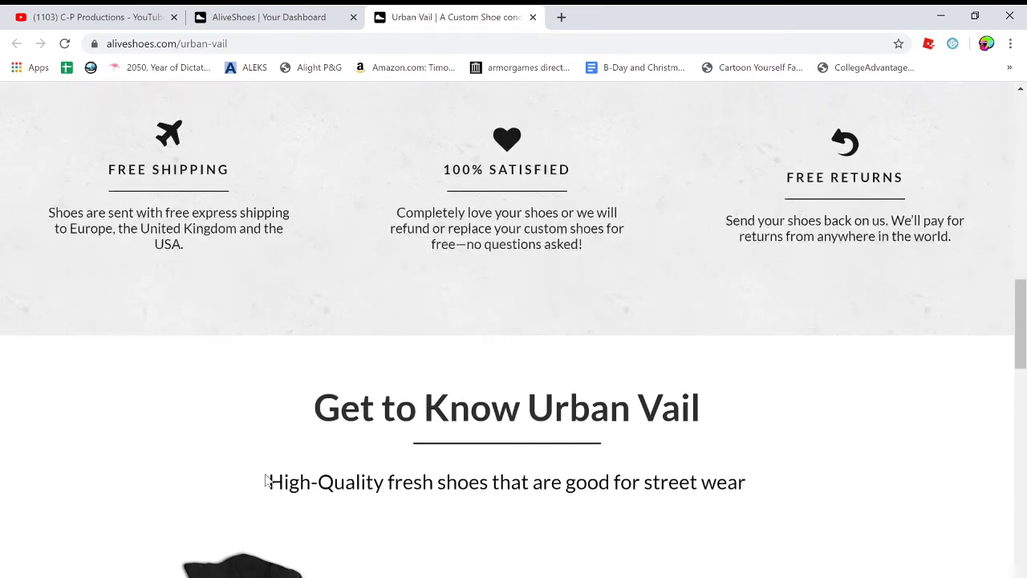
drag(264, 480, 786, 455)
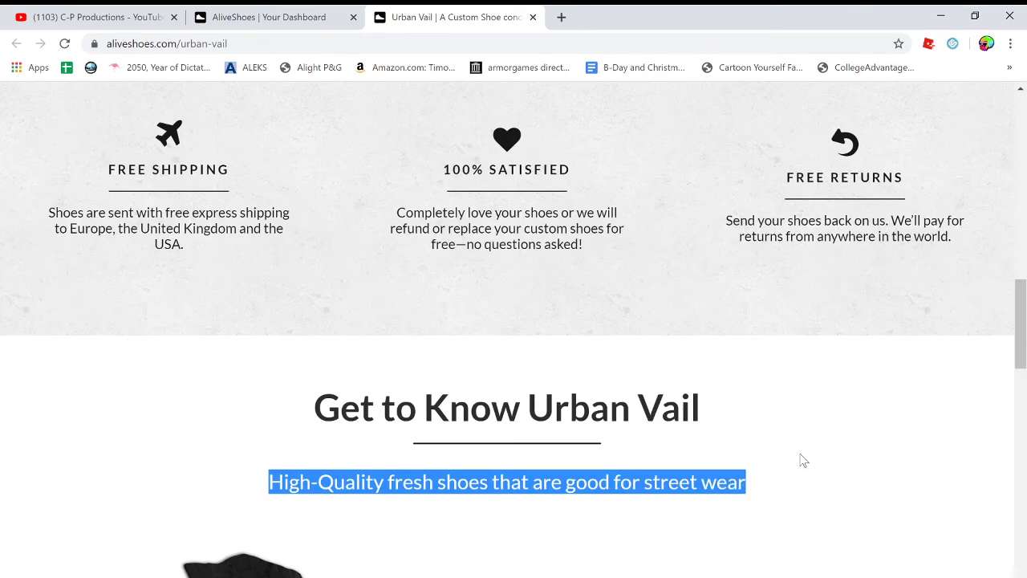
click(775, 493)
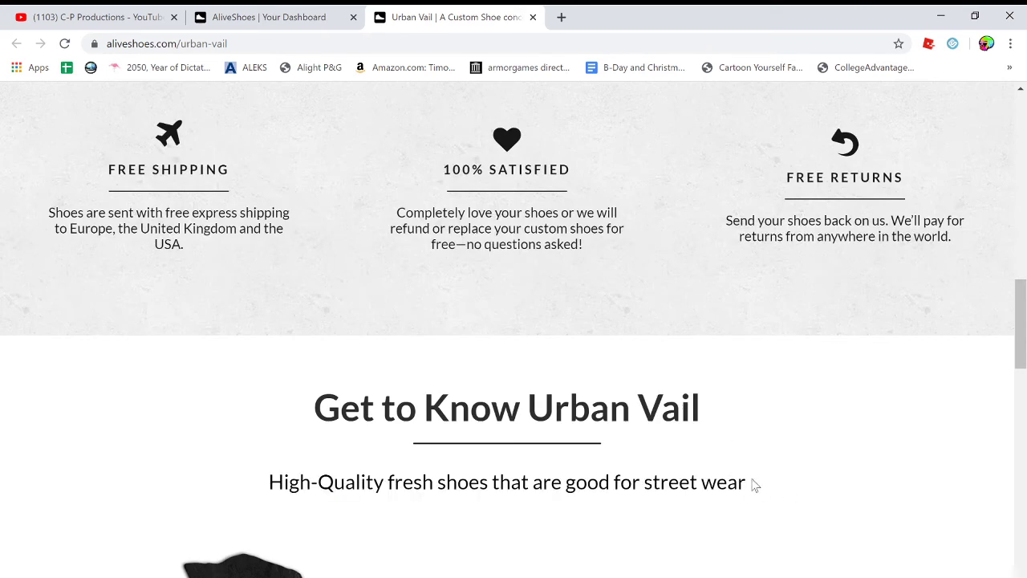
scroll(604, 523, up, 10)
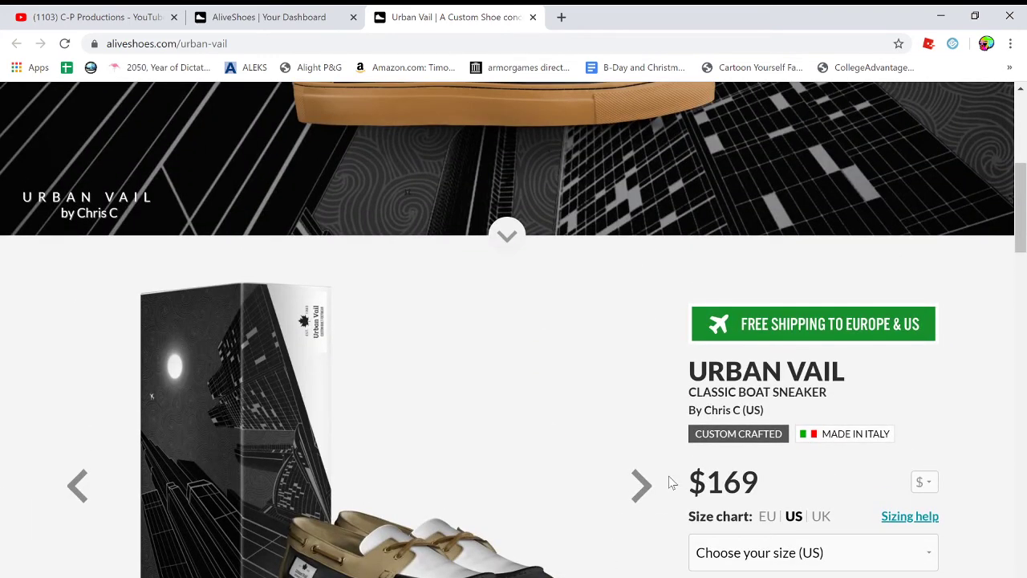
scroll(810, 444, down, 2)
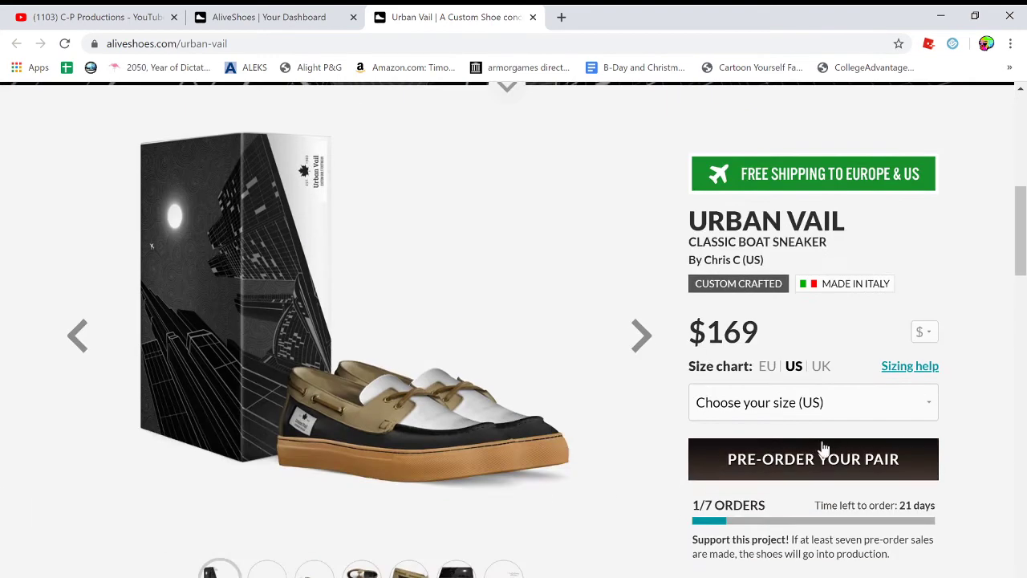
scroll(810, 444, down, 1)
click(461, 510)
click(314, 503)
click(220, 504)
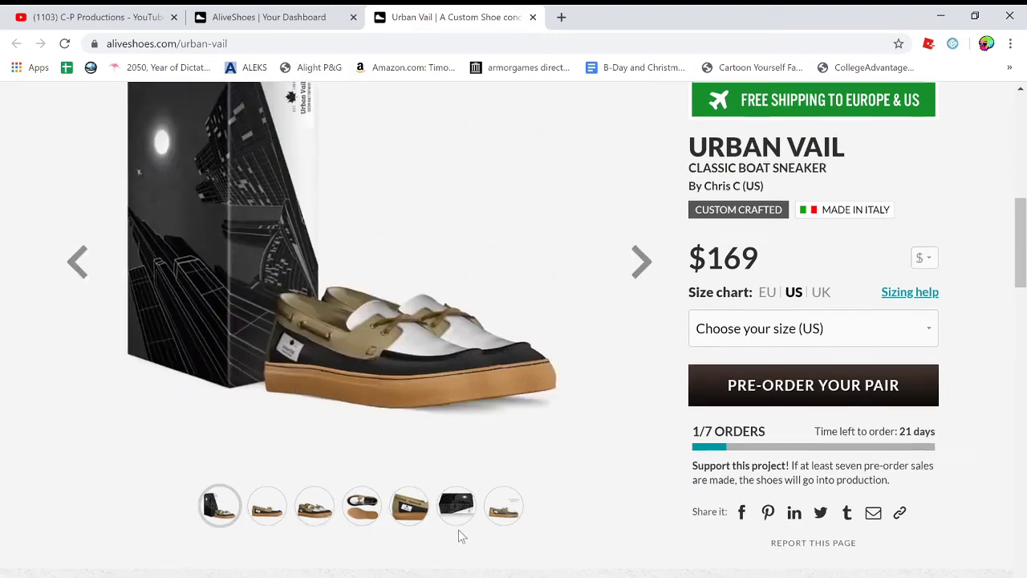
scroll(460, 536, up, 9)
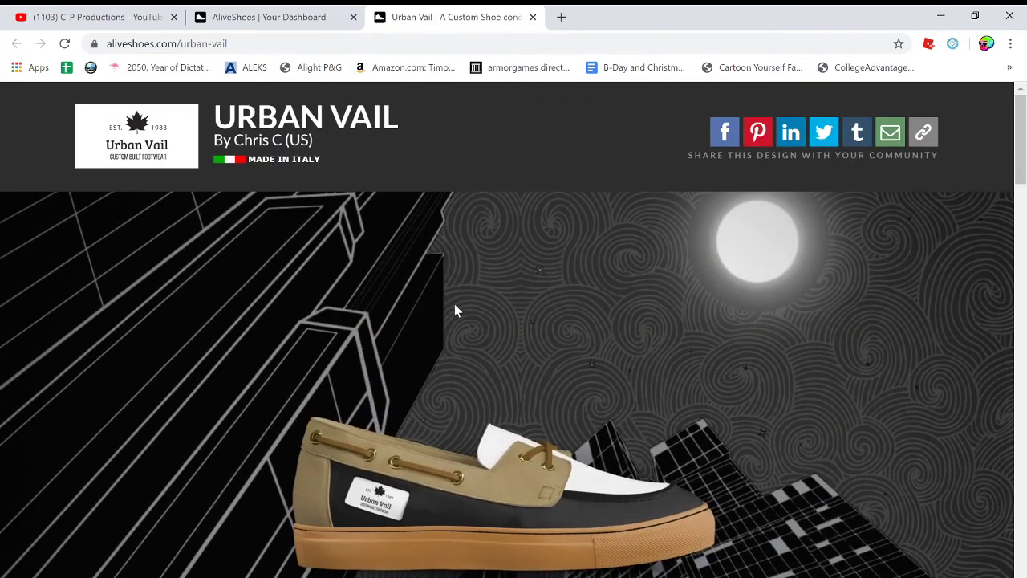
scroll(454, 311, down, 2)
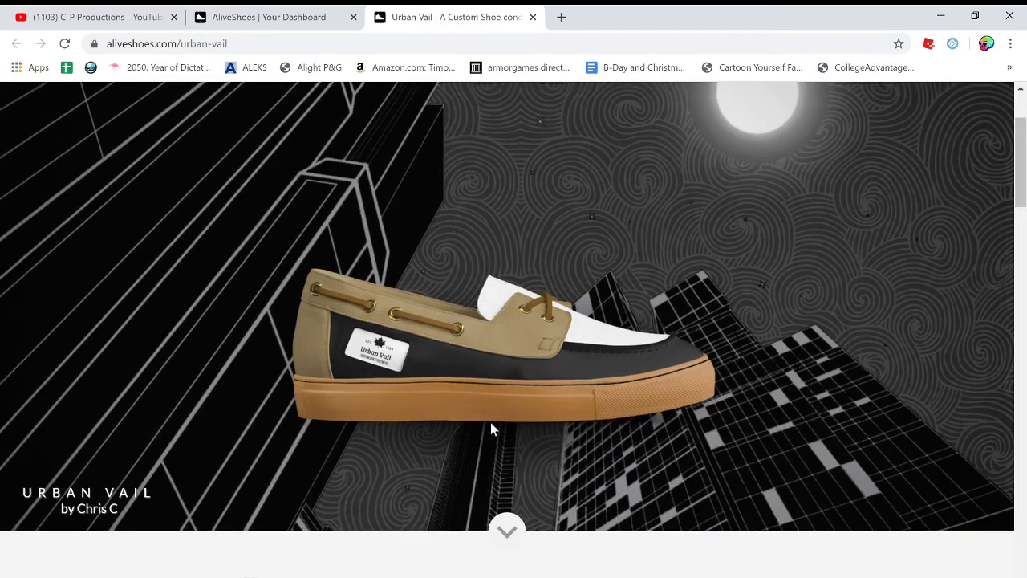
scroll(493, 437, up, 2)
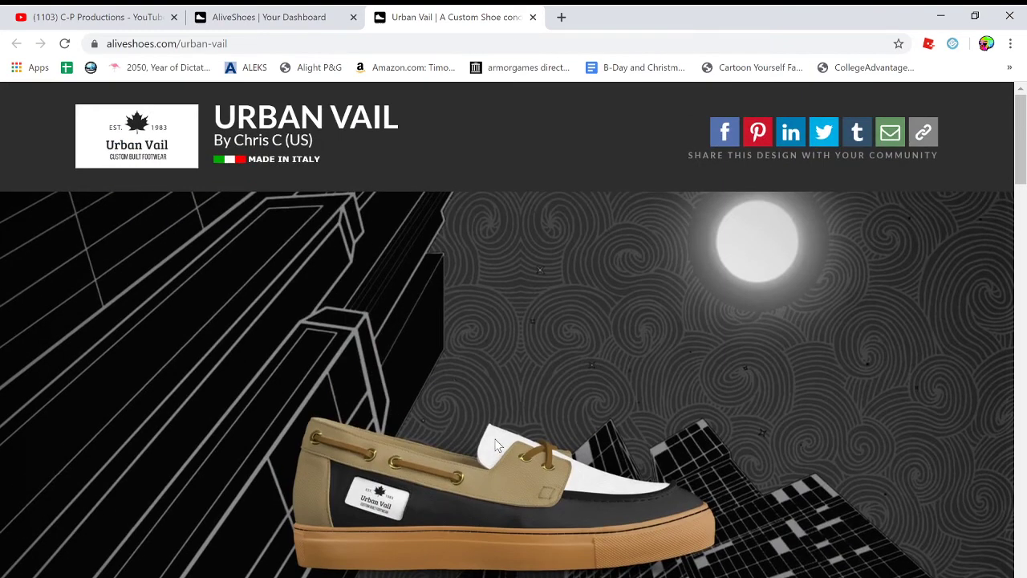
scroll(619, 362, down, 8)
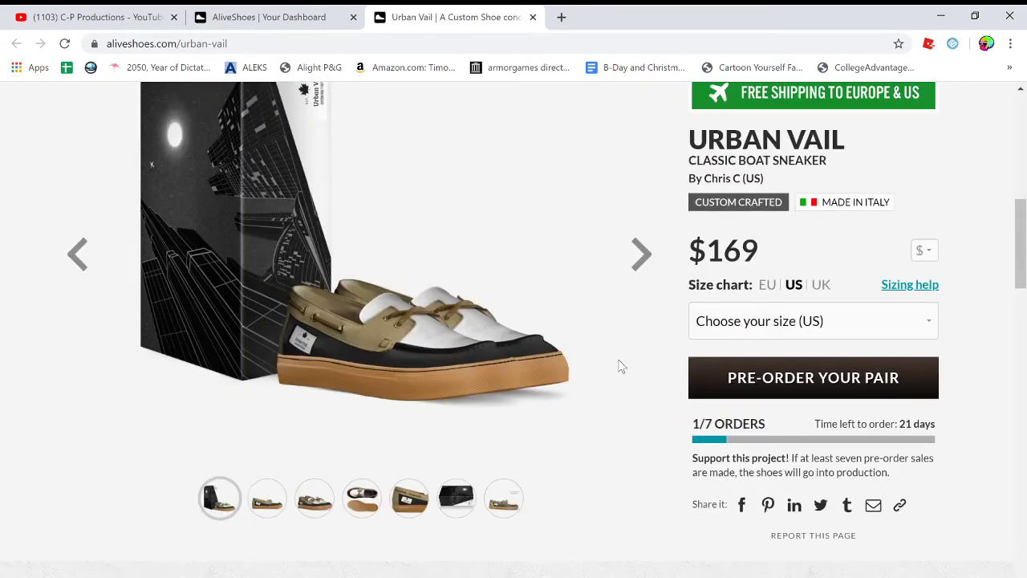
scroll(620, 366, down, 4)
scroll(681, 406, up, 4)
drag(900, 428, 969, 434)
Scroll the Urban Vail page to review its statistics: 1 bought, 0 sold, $0 profits
click(852, 422)
scroll(806, 516, up, 5)
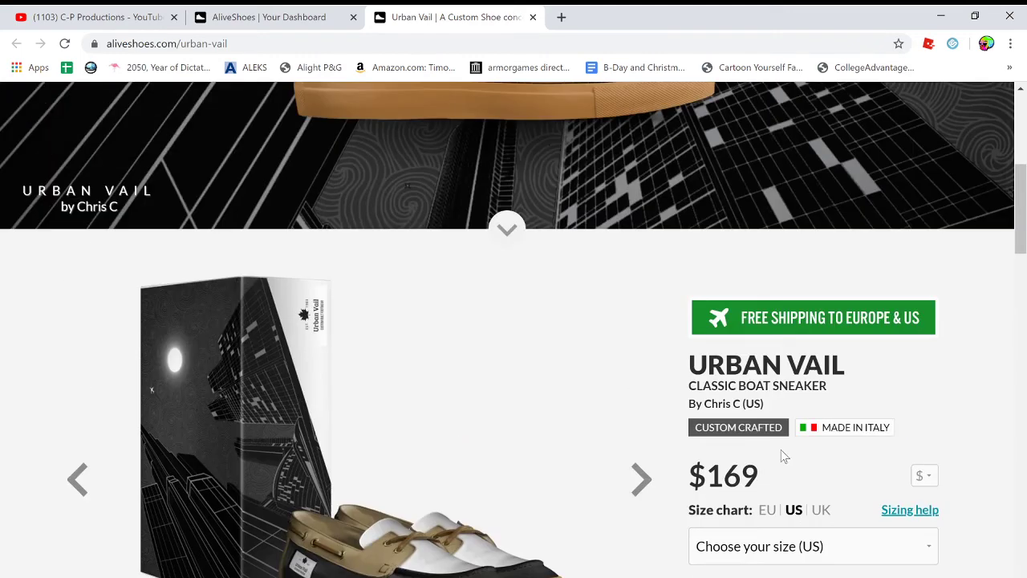
scroll(806, 516, down, 5)
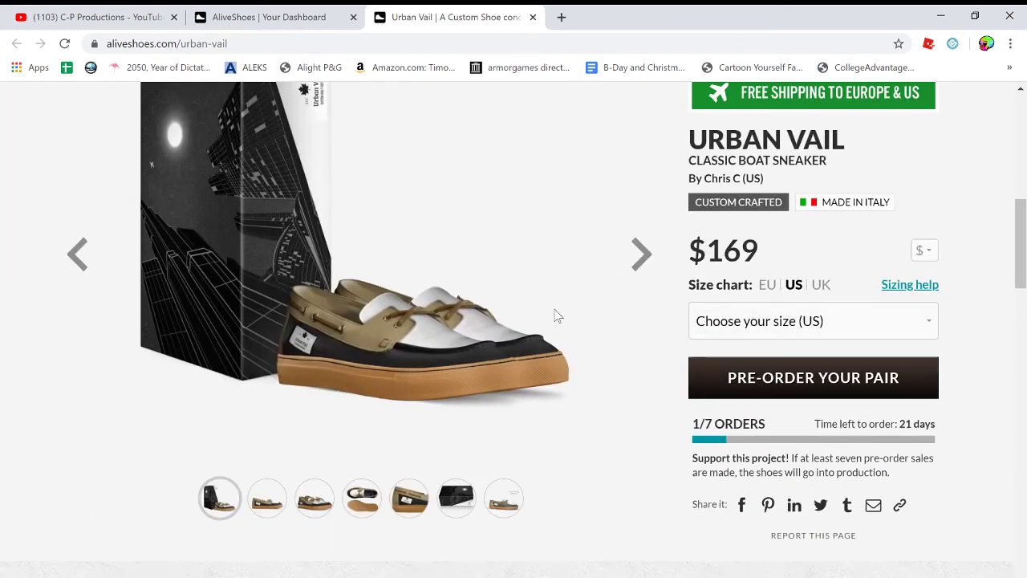
scroll(523, 449, up, 5)
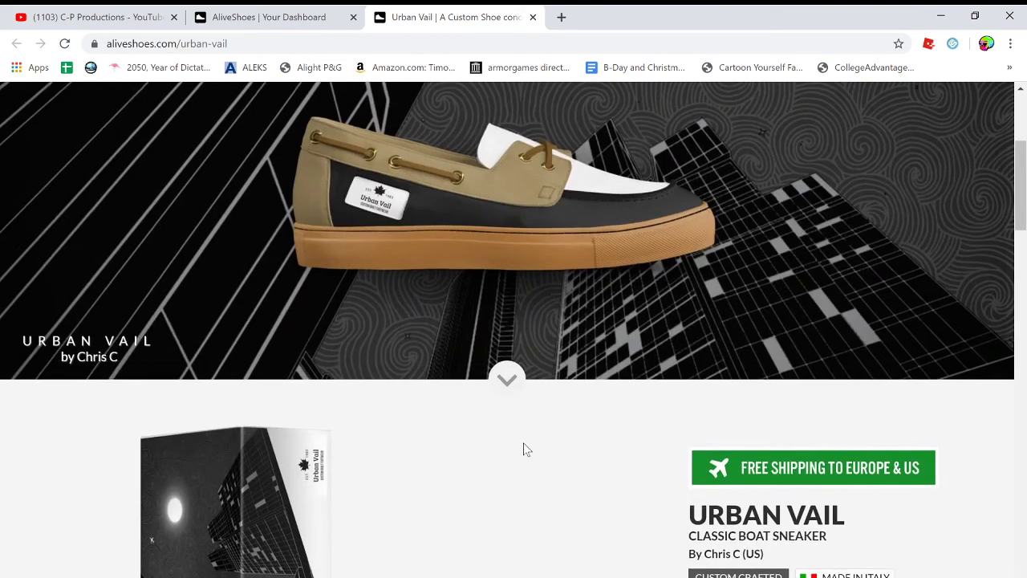
scroll(523, 450, down, 5)
scroll(523, 449, up, 2)
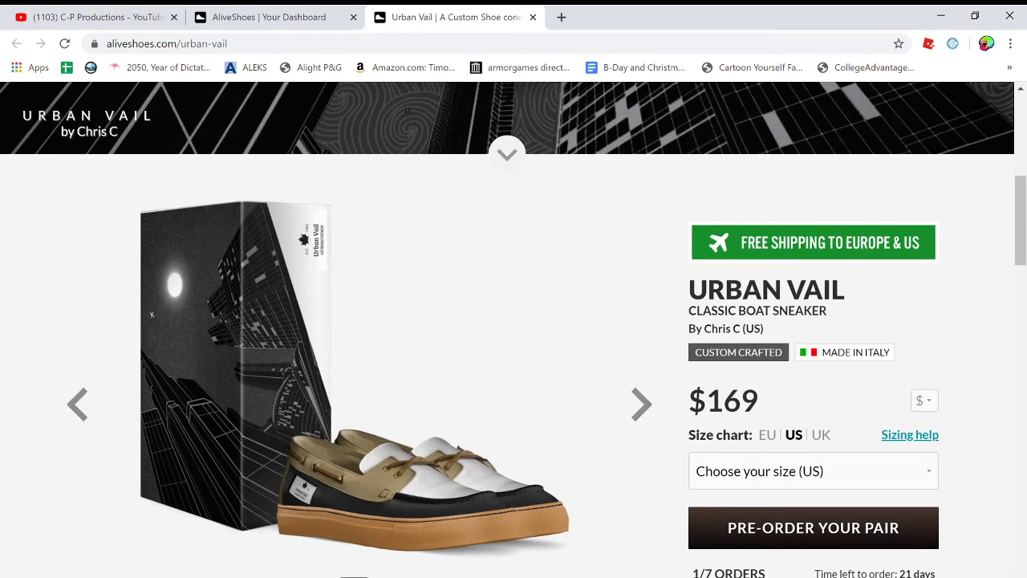
scroll(184, 575, down, 4)
scroll(494, 573, up, 4)
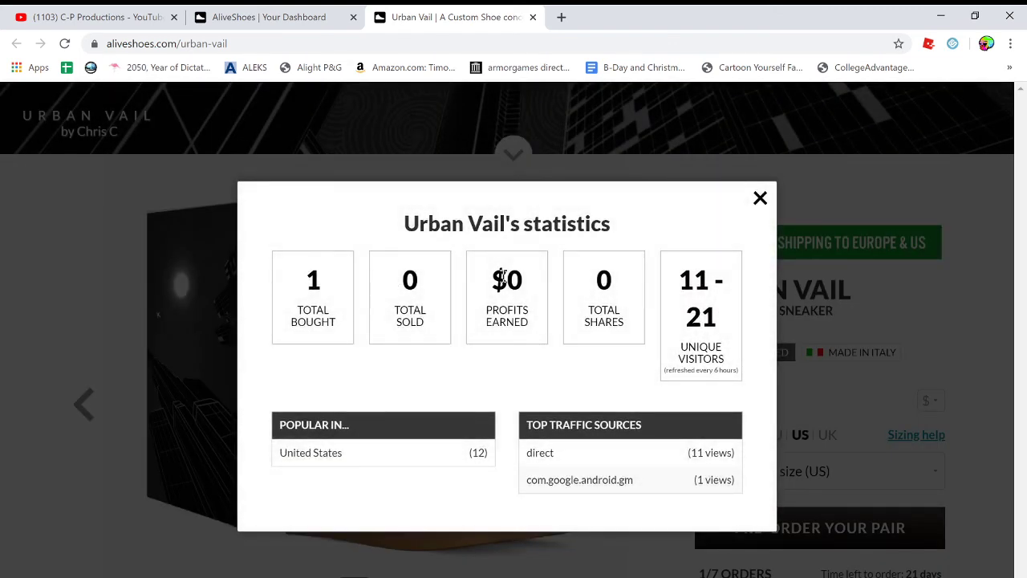
Check the profits earned figure and close the Urban Vail statistics
drag(501, 277, 528, 325)
click(528, 324)
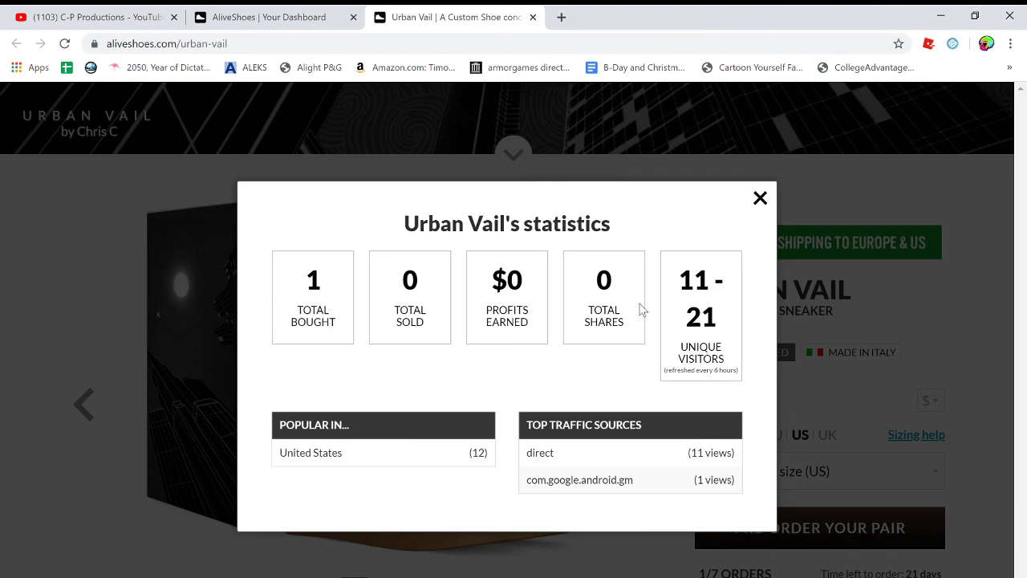
click(759, 197)
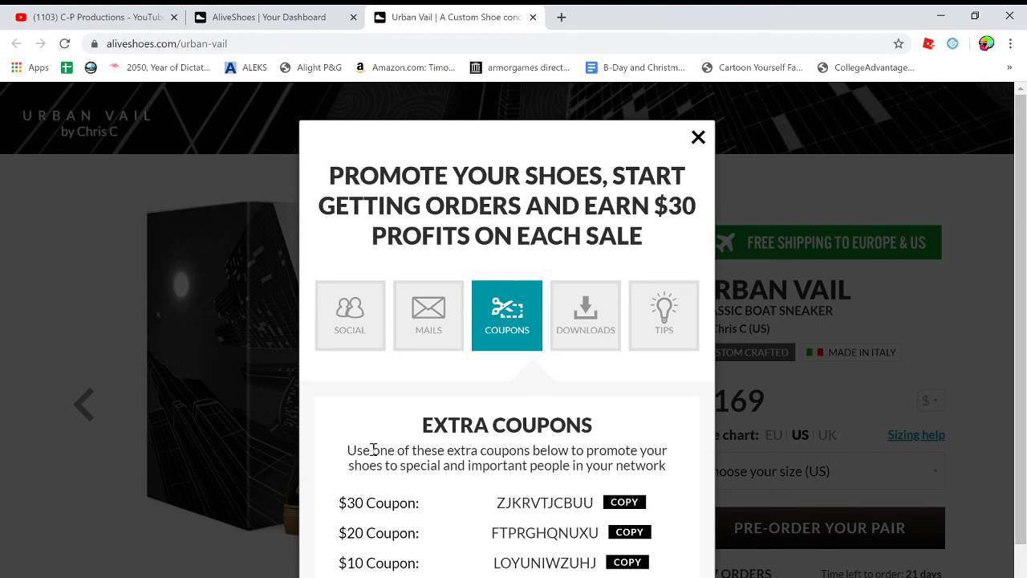
Read the extra coupons explanation and the $30 coupon row, then close the coupons window
drag(351, 446, 638, 477)
drag(494, 502, 536, 503)
click(499, 503)
drag(360, 503, 413, 503)
click(612, 372)
click(698, 137)
Scroll through the Urban Vail sale page, then switch to the C-P Productions YouTube tab
click(245, 45)
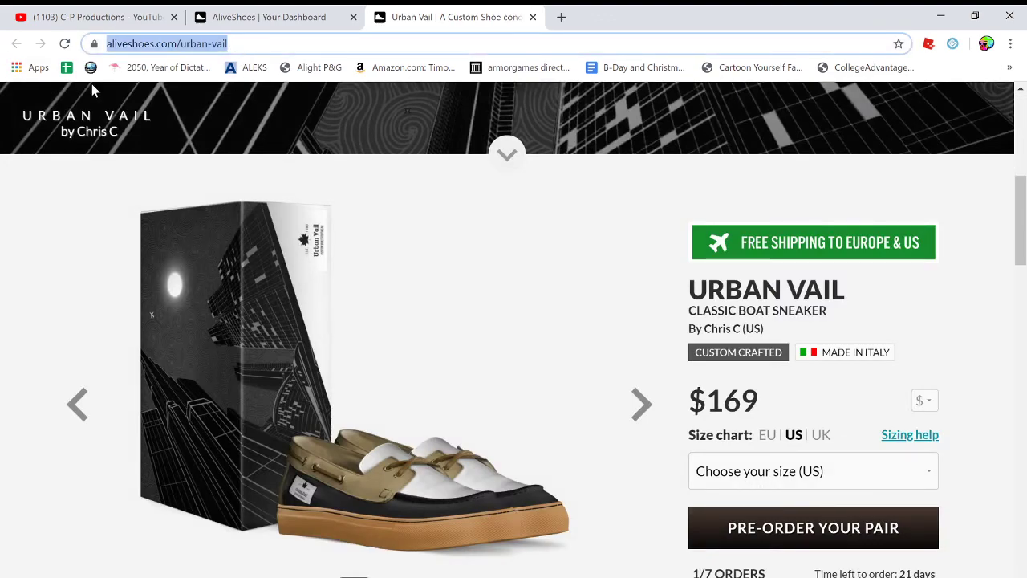
click(418, 259)
scroll(523, 479, down, 4)
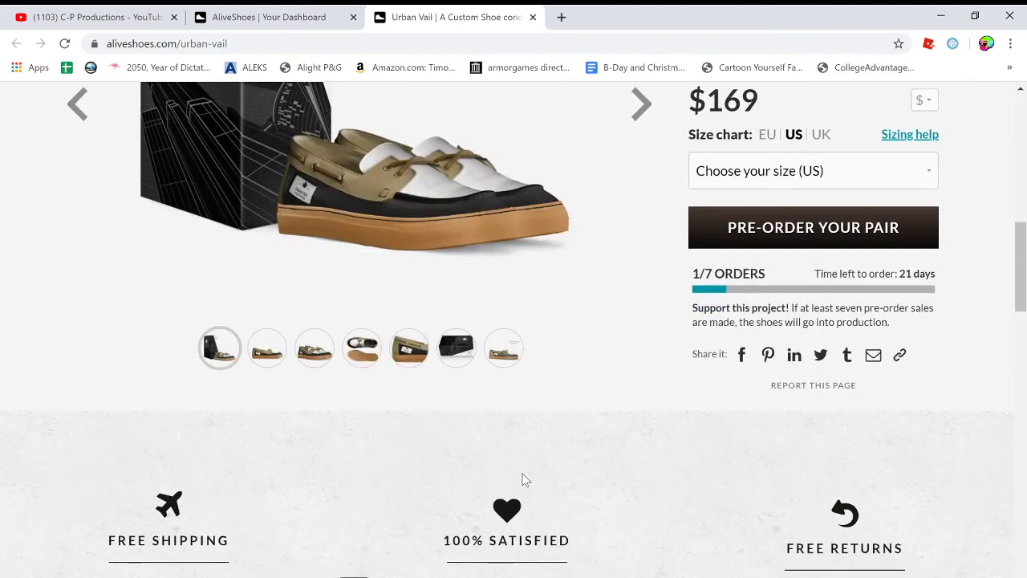
scroll(522, 478, down, 3)
scroll(499, 476, up, 6)
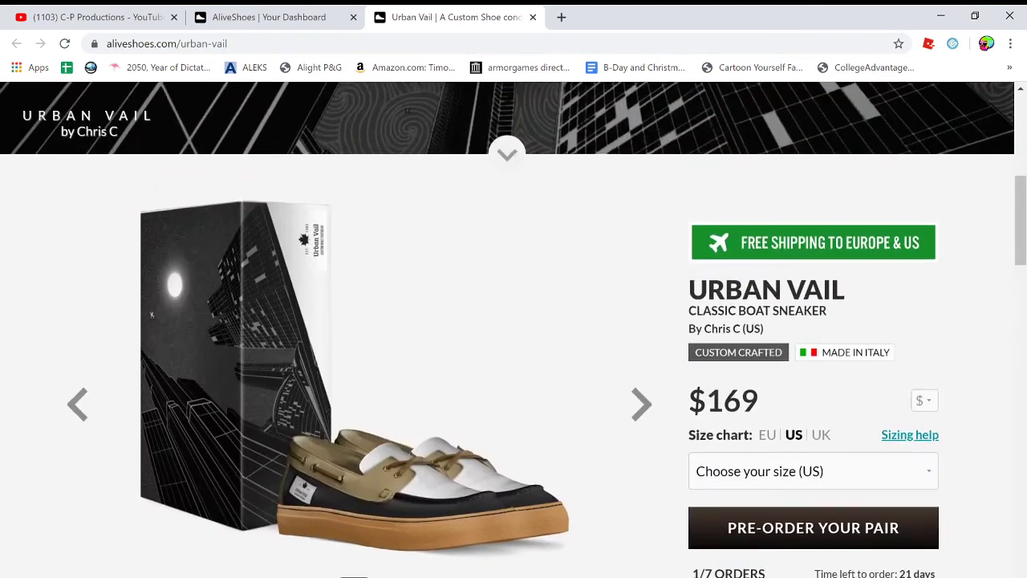
scroll(513, 329, up, 5)
scroll(513, 329, down, 4)
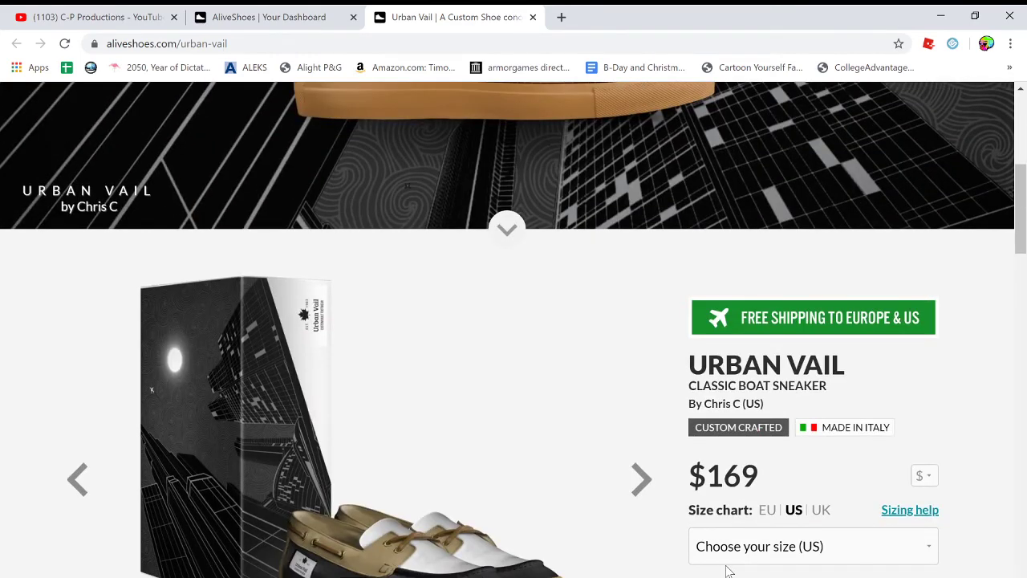
scroll(738, 571, down, 2)
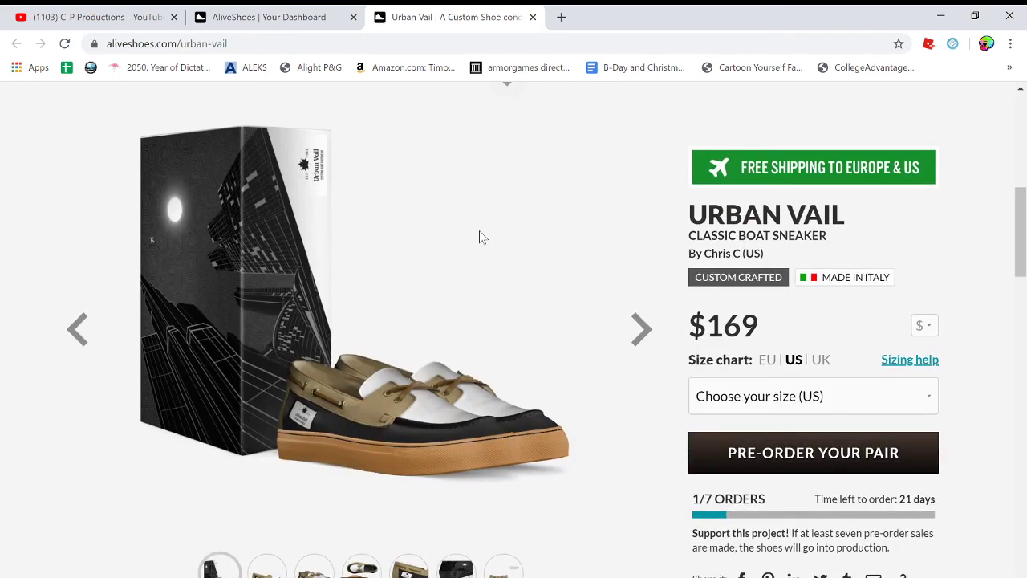
scroll(479, 234, down, 4)
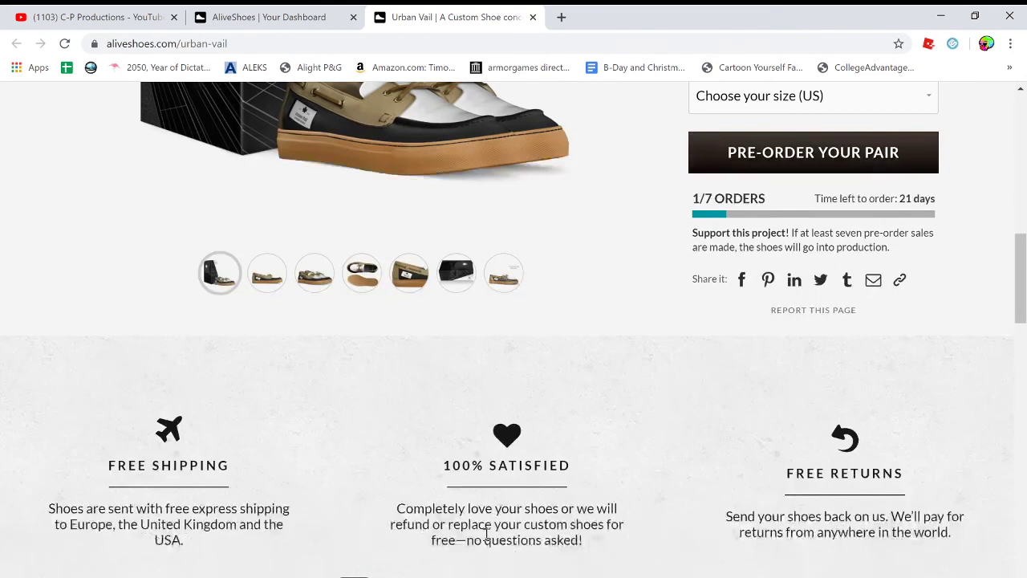
scroll(487, 534, up, 8)
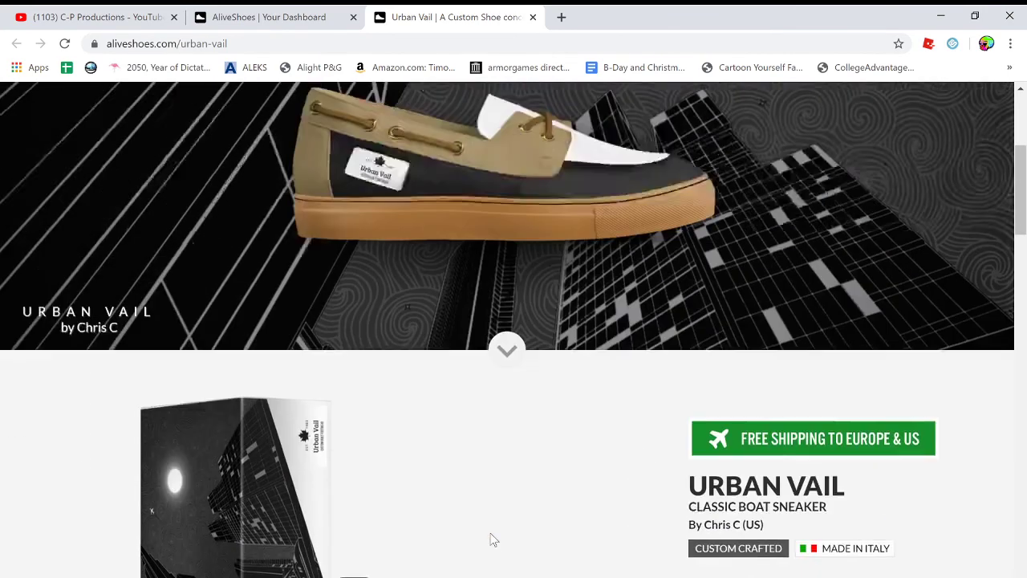
scroll(494, 540, up, 3)
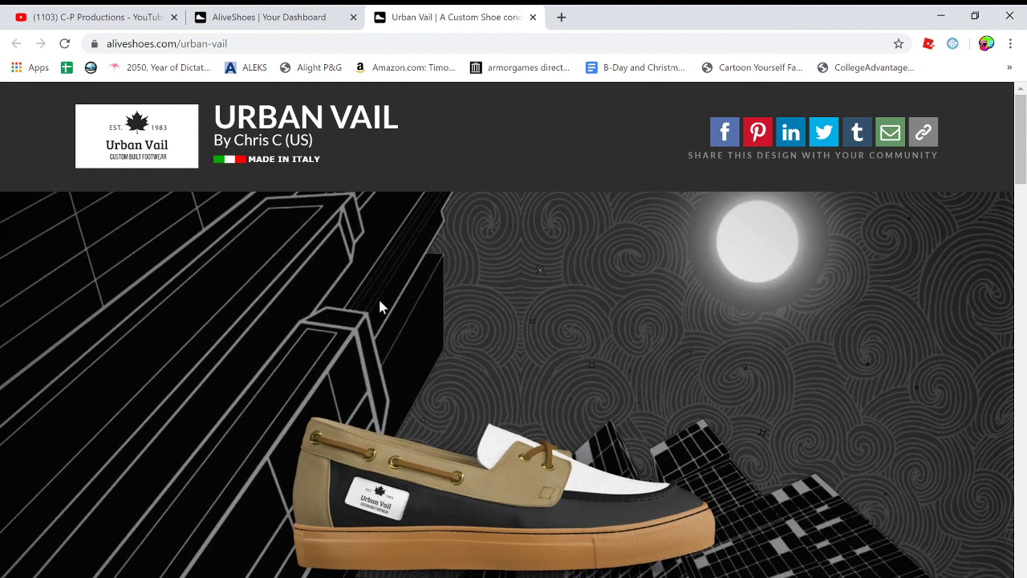
click(76, 16)
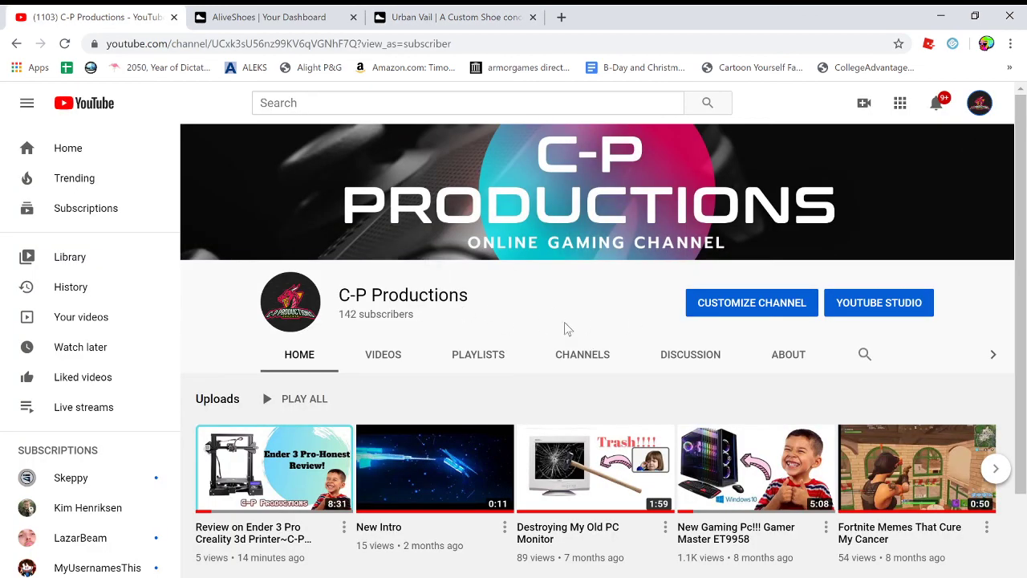